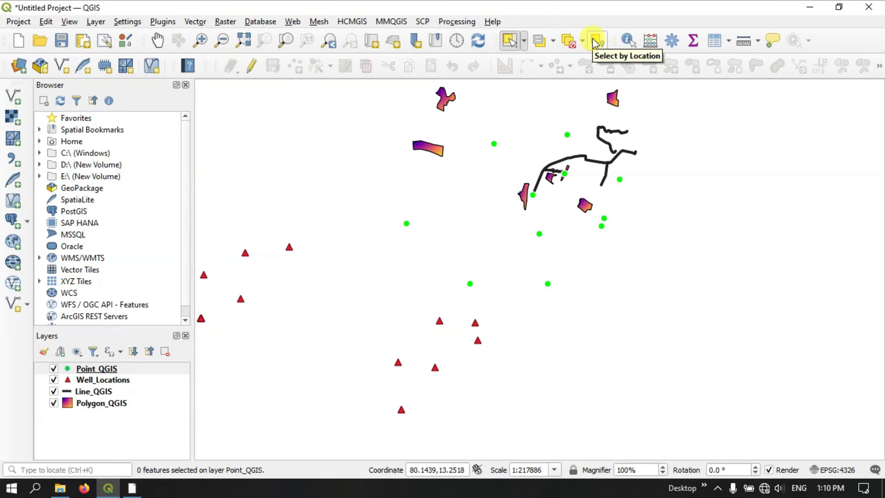
right_click(833, 40)
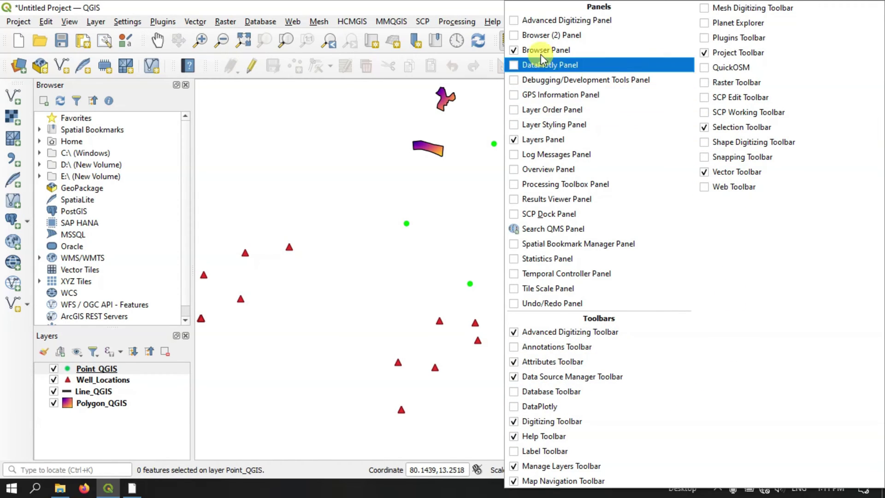
left_click(482, 8)
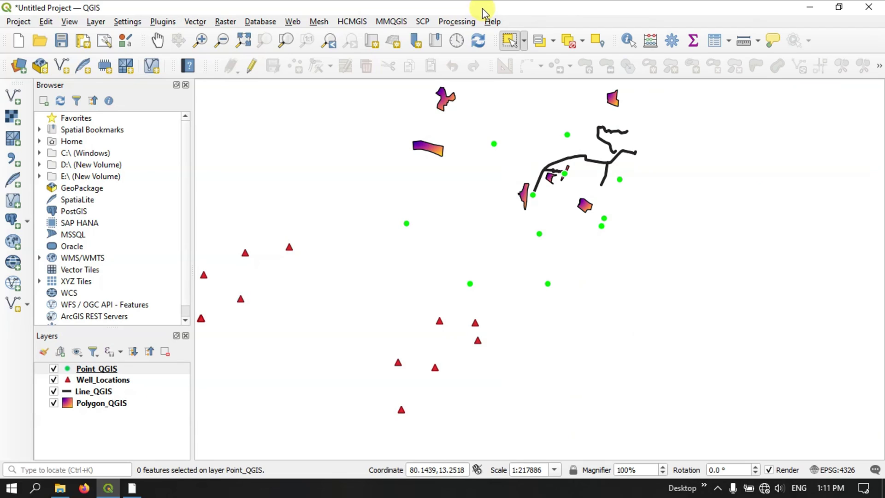
Step: Use Select Feature(s) to select individual Point_QGIS points one at a time, including Bus Terminus and Avadi Town, ending with Junction
left_click(525, 44)
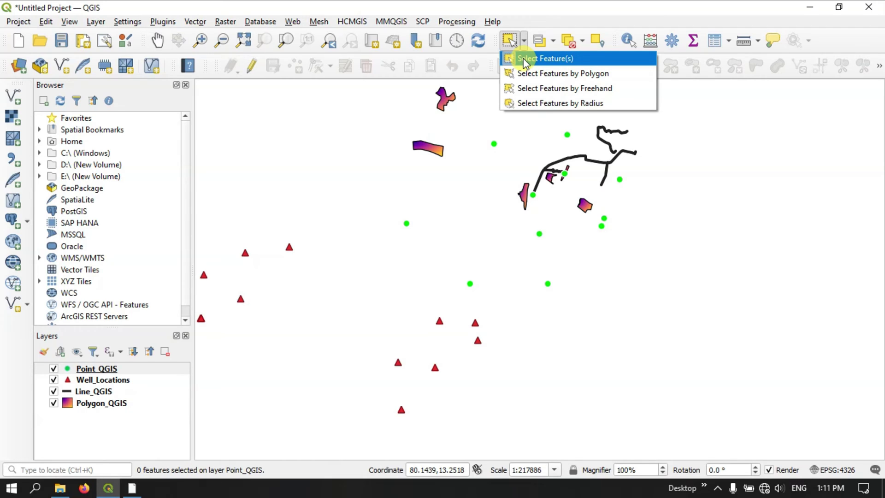
left_click(526, 59)
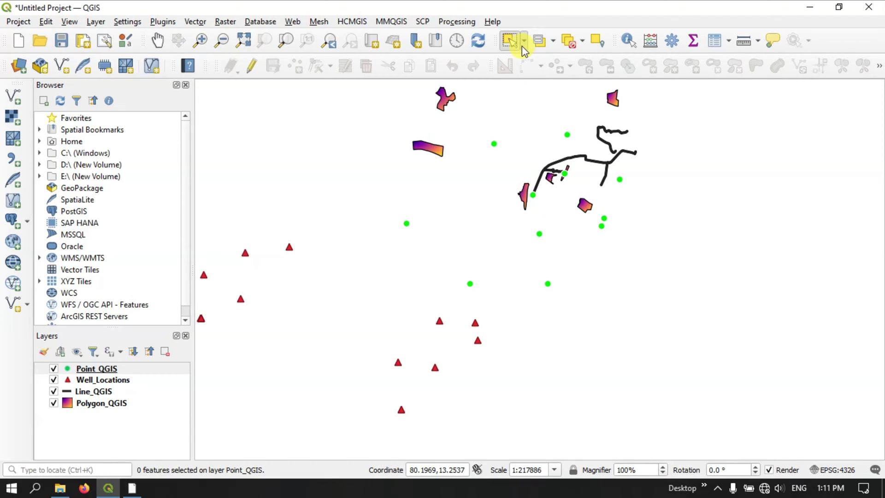
left_click(495, 147)
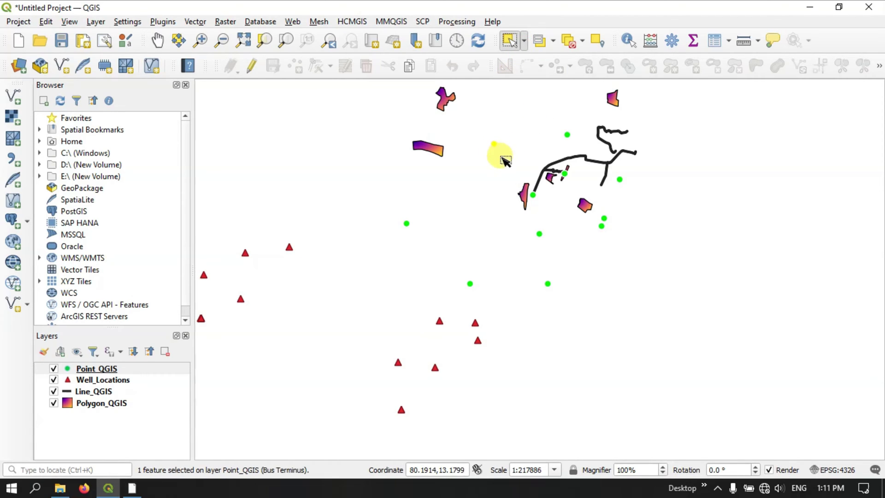
left_click(567, 134)
left_click(495, 146)
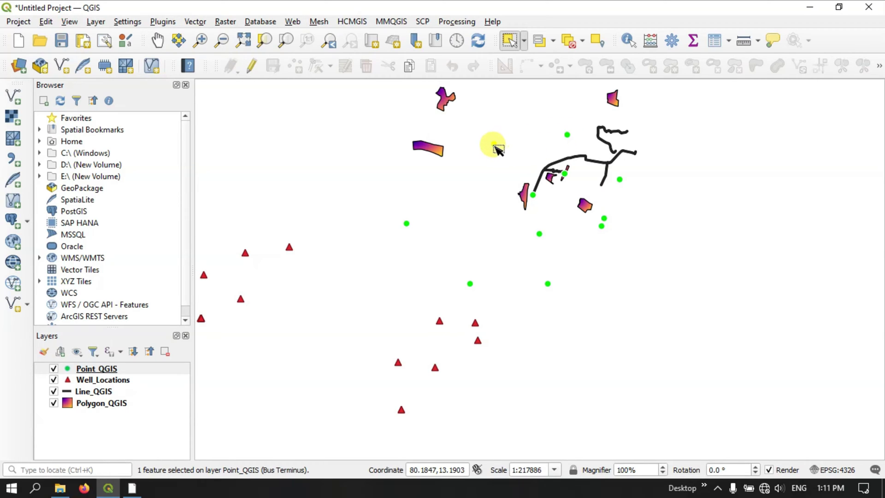
left_click(406, 224)
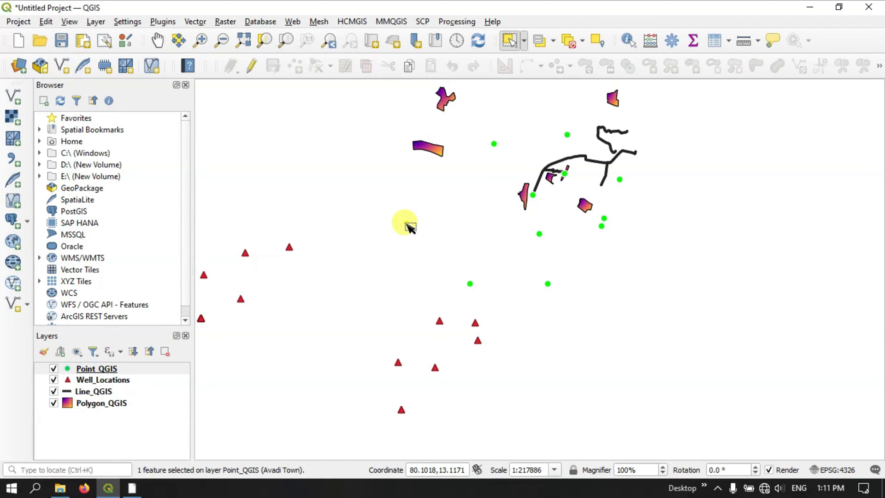
left_click(470, 284)
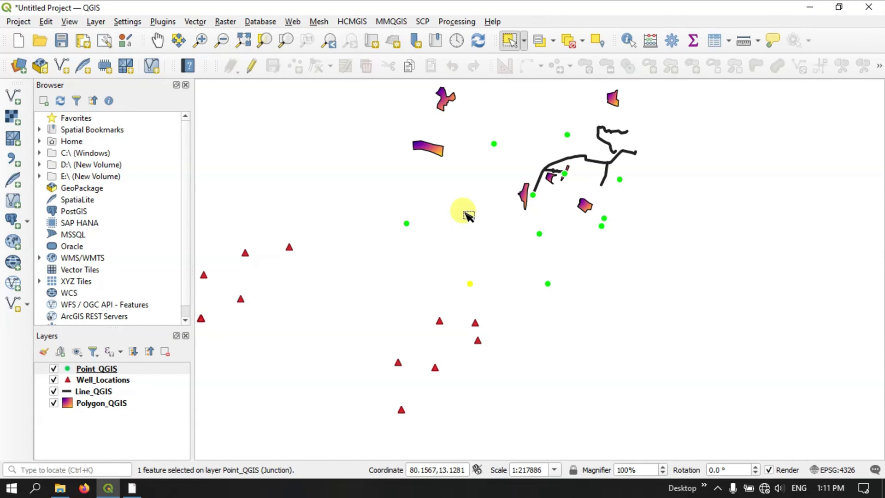
Step: With Point_QGIS active, box-select the Avadi Town point, then try box-selecting the two northwestern polygons
left_click(116, 368)
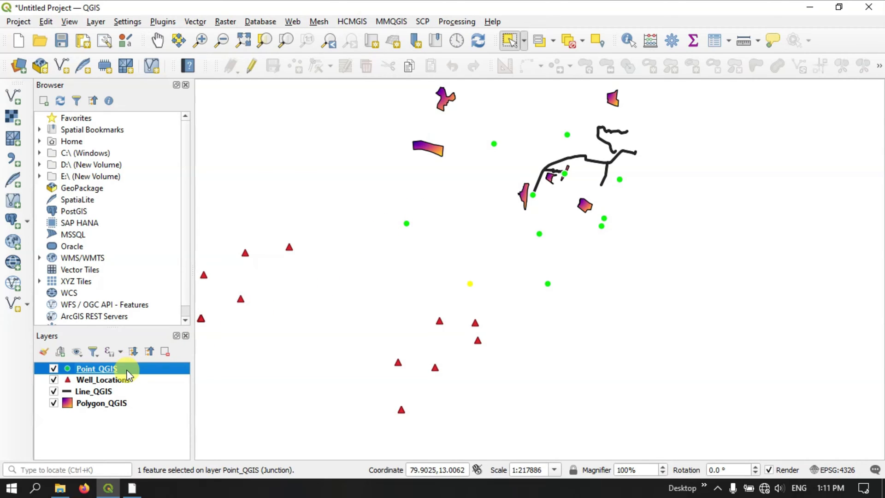
left_click_drag(388, 201, 424, 248)
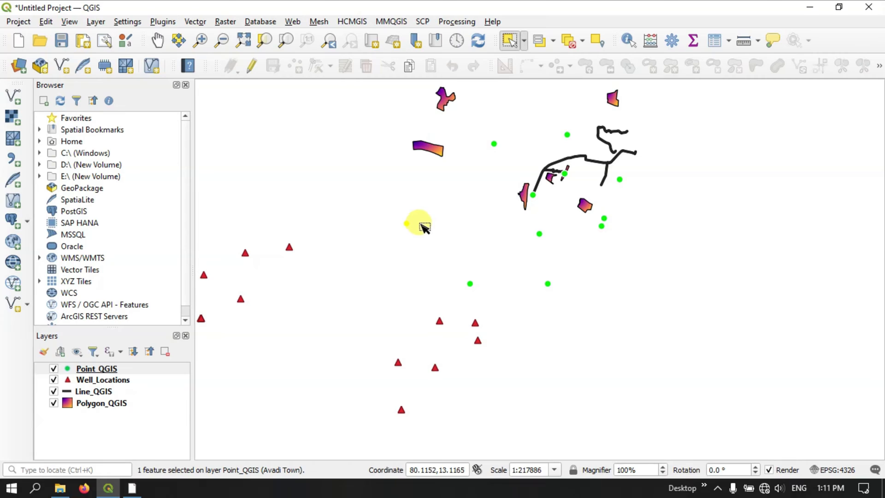
left_click_drag(412, 118, 445, 178)
left_click_drag(428, 104, 461, 113)
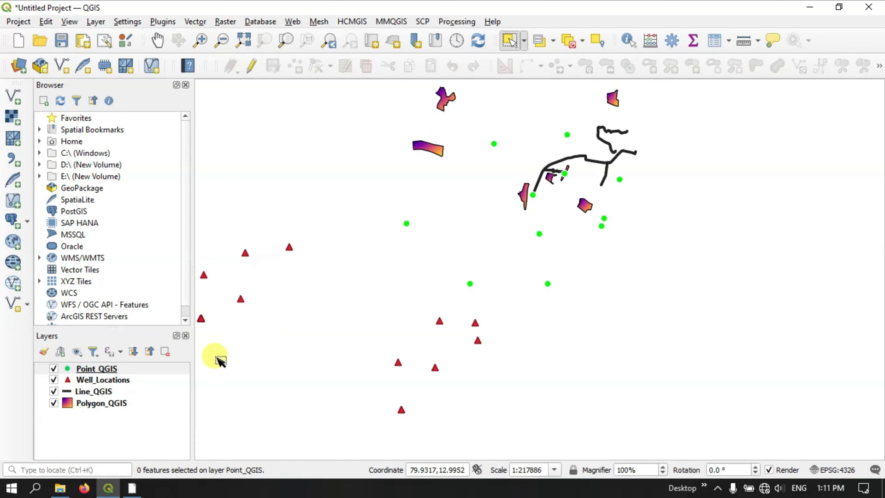
Step: Make Polygon_QGIS the active layer and select its two northwestern polygons one at a time, ending with Plantation
left_click(103, 369)
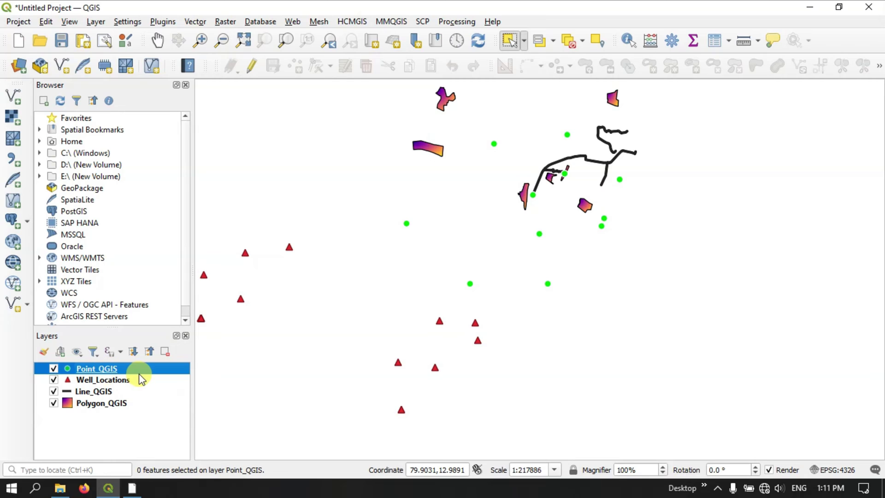
left_click(102, 407)
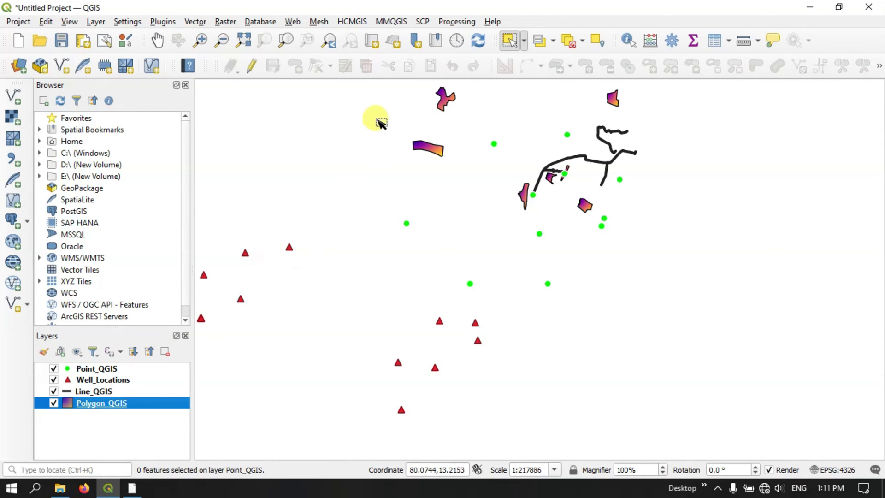
left_click(420, 148)
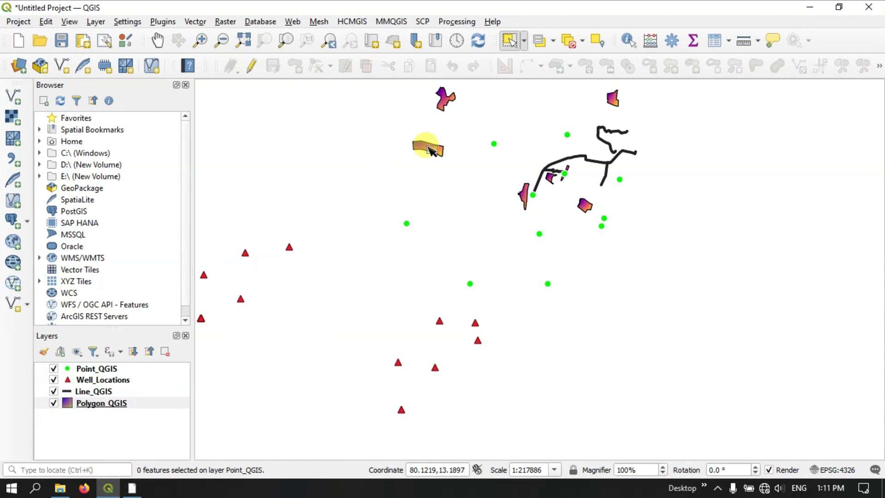
left_click(444, 106)
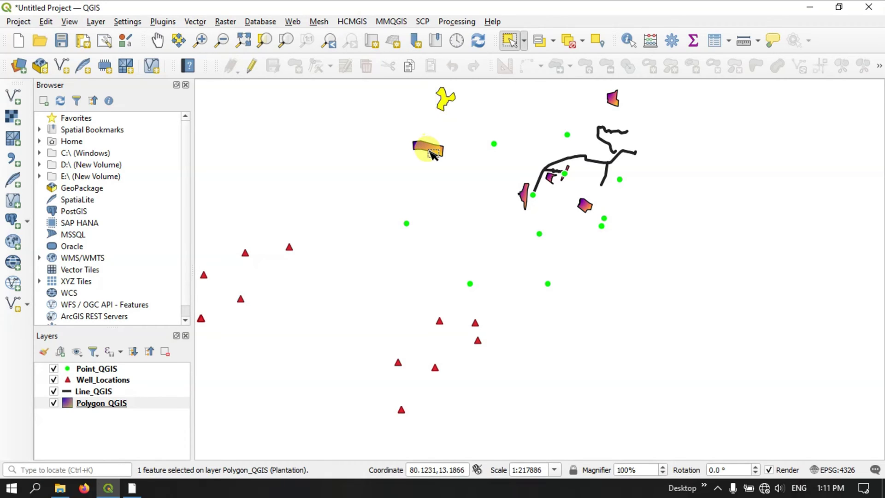
Step: In Point_QGIS, select Avadi Town, add Junction and more points to the selection, then deselect features from all layers
left_click(115, 369)
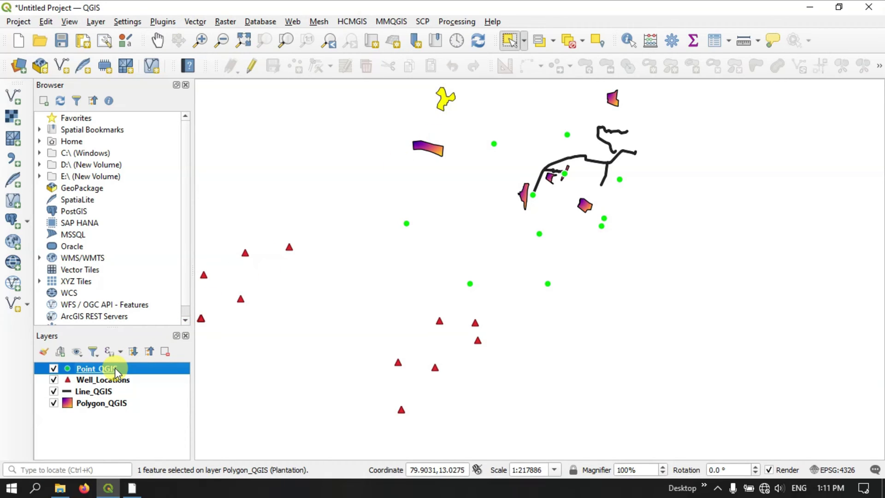
left_click(409, 225)
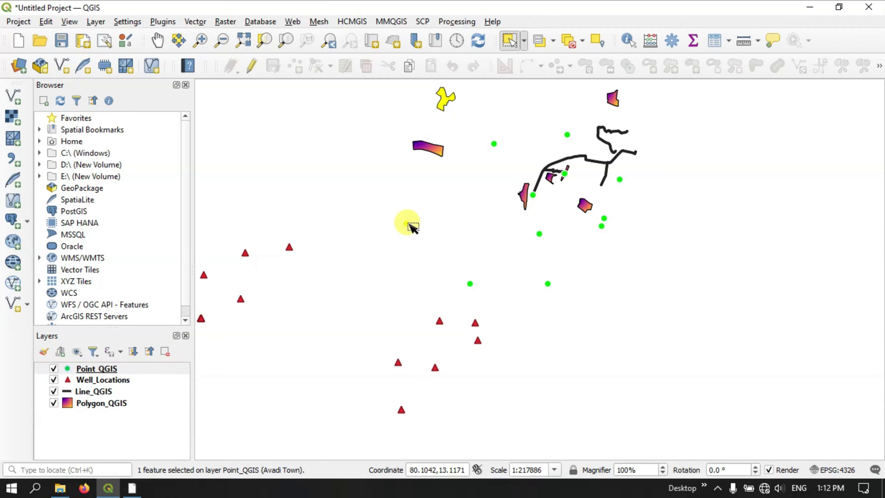
left_click(470, 285, "shift")
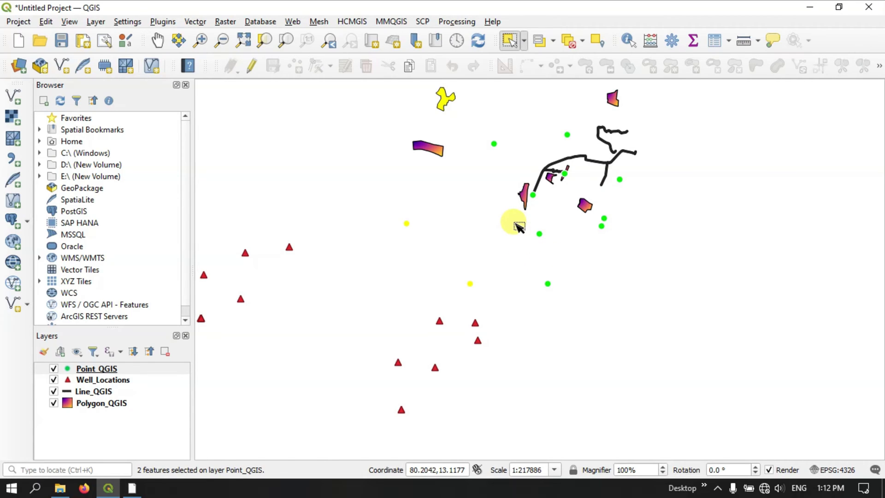
left_click_drag(515, 223, 577, 301)
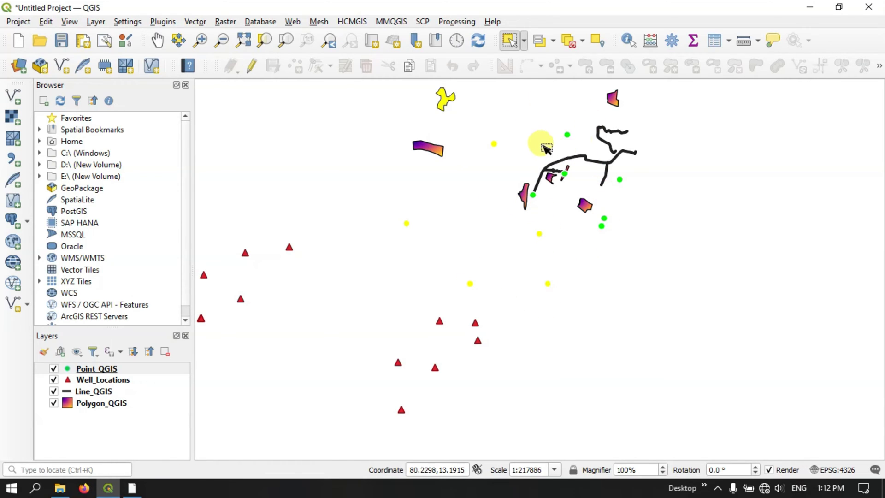
left_click(569, 42)
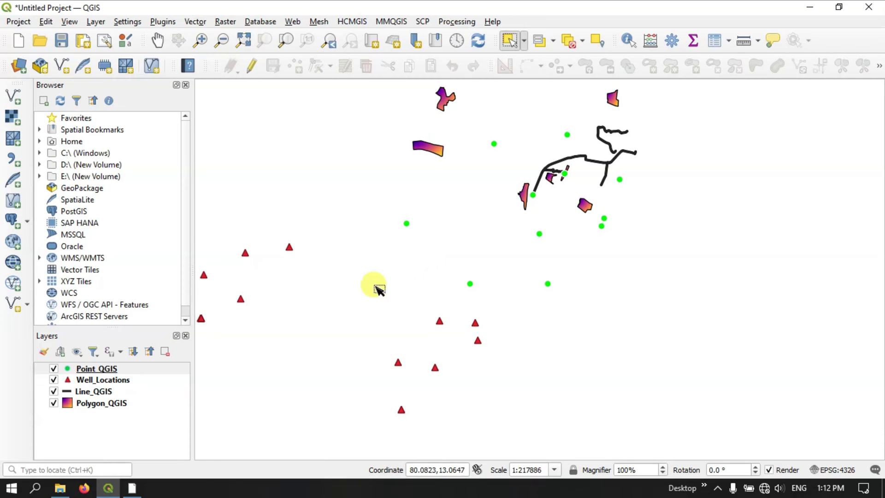
Step: Make Line_QGIS the active layer and select its lines individually, ending with the River line
left_click(90, 391)
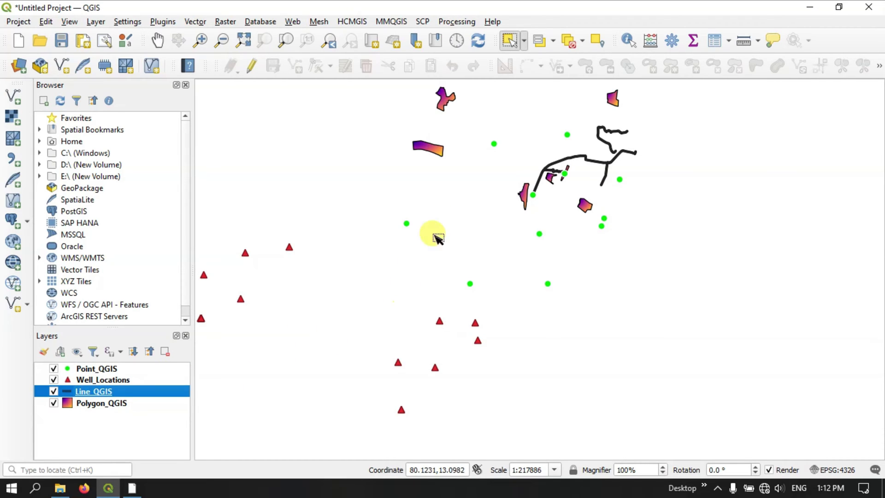
left_click(573, 156)
left_click(602, 138)
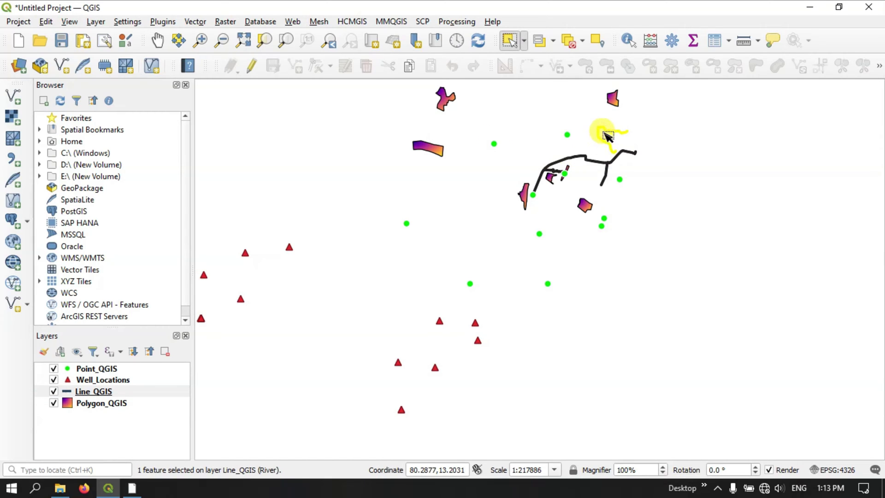
Step: Select the Canal line, add the remaining Line_QGIS lines to the selection, then deselect all features
left_click(608, 179)
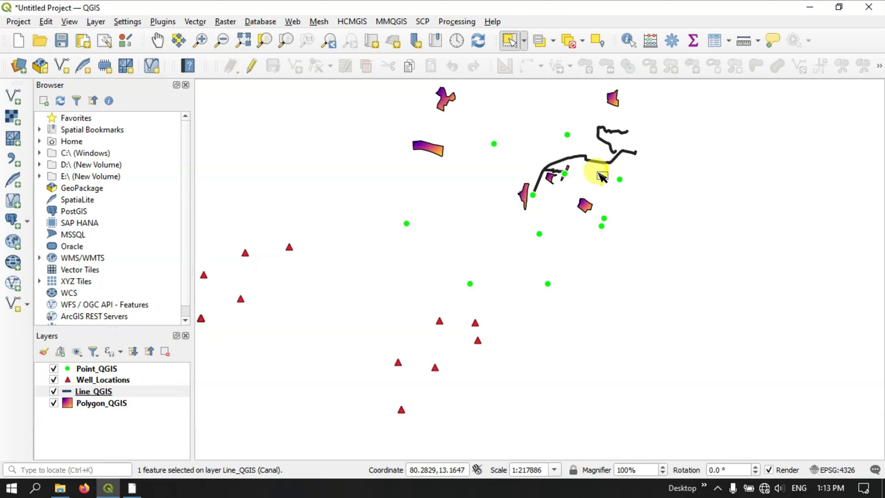
key("shift")
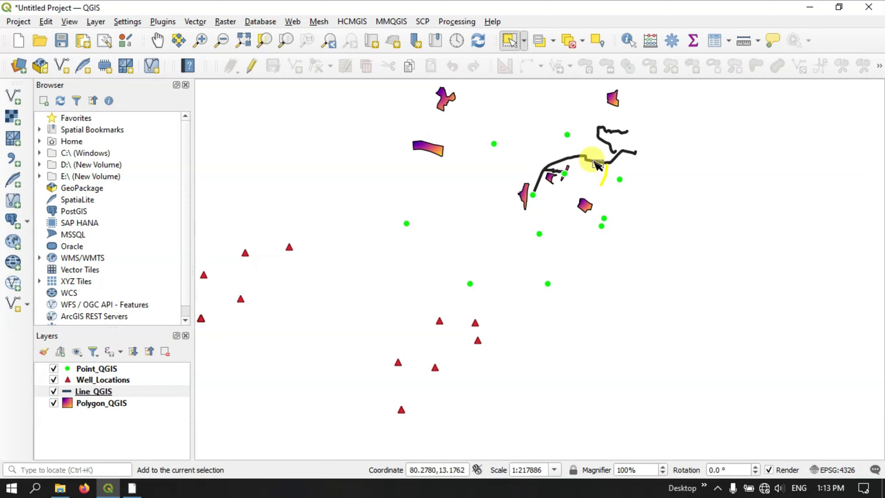
left_click(592, 159, "shift")
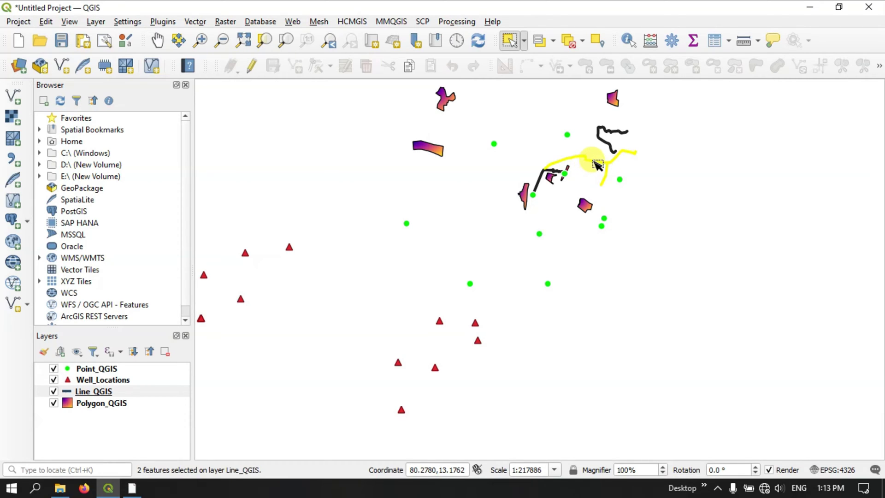
left_click(599, 139, "shift")
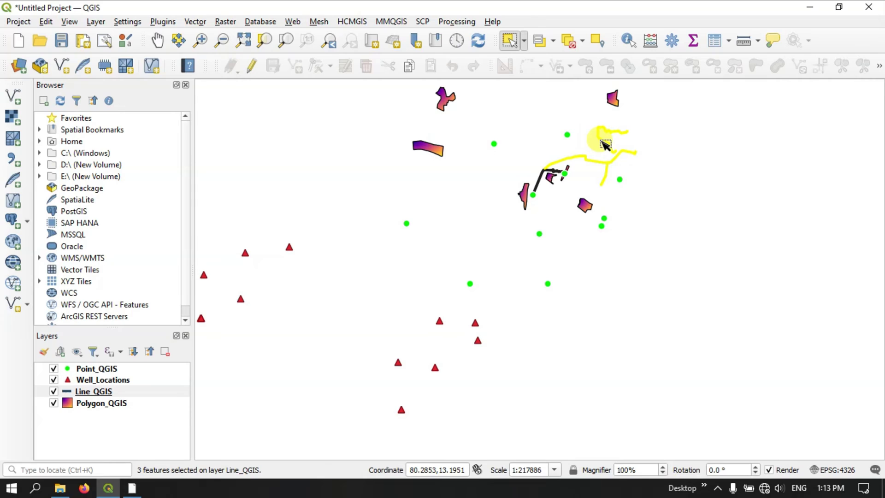
left_click(542, 180, "shift")
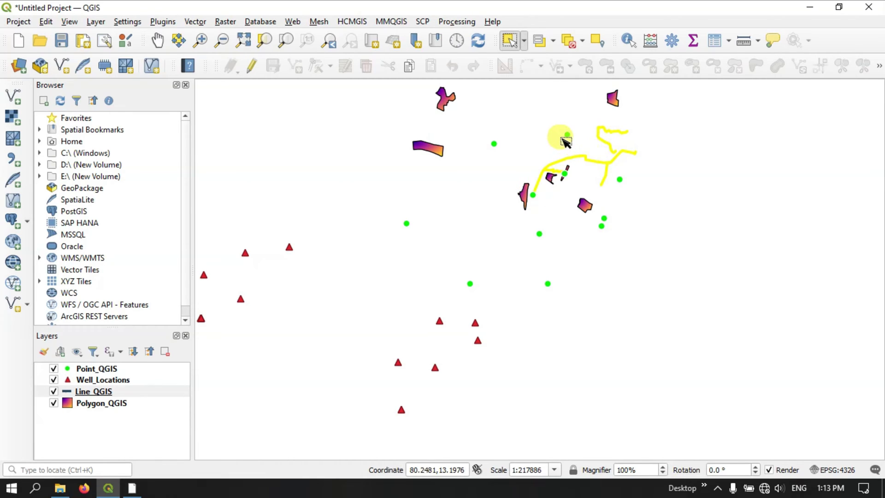
left_click(570, 41)
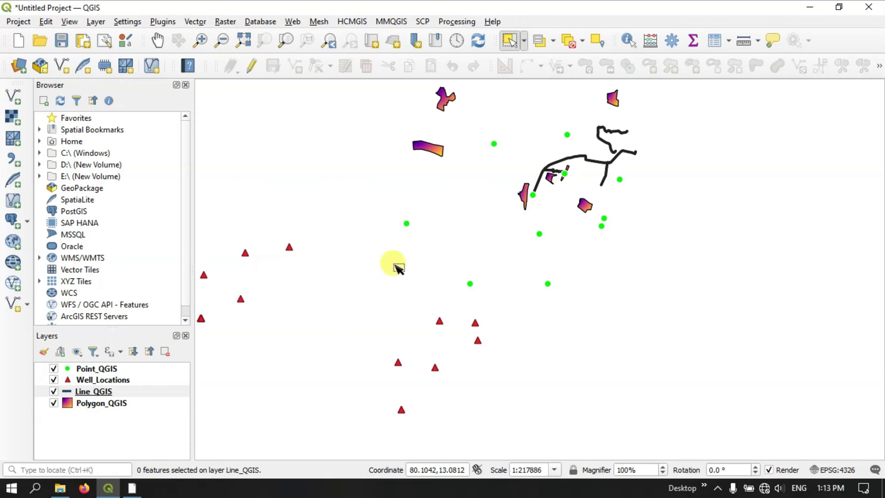
Step: In Polygon_QGIS, select Cattle Breeding Ground, add Plantation and the northeastern polygon, then clear the selection on empty map space
left_click(109, 406)
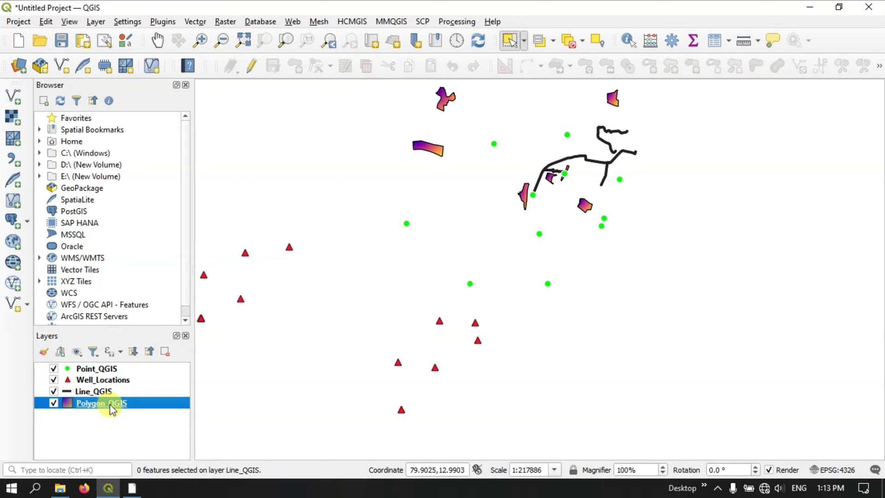
left_click(428, 147)
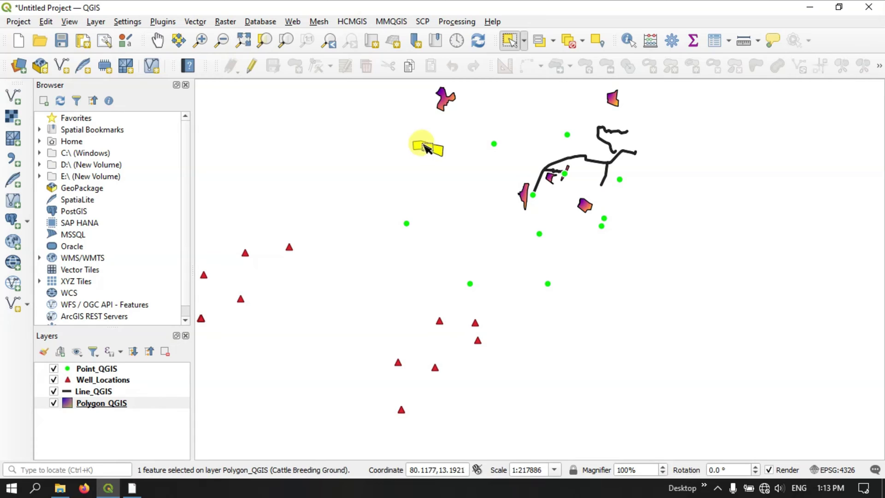
left_click(445, 101, "shift")
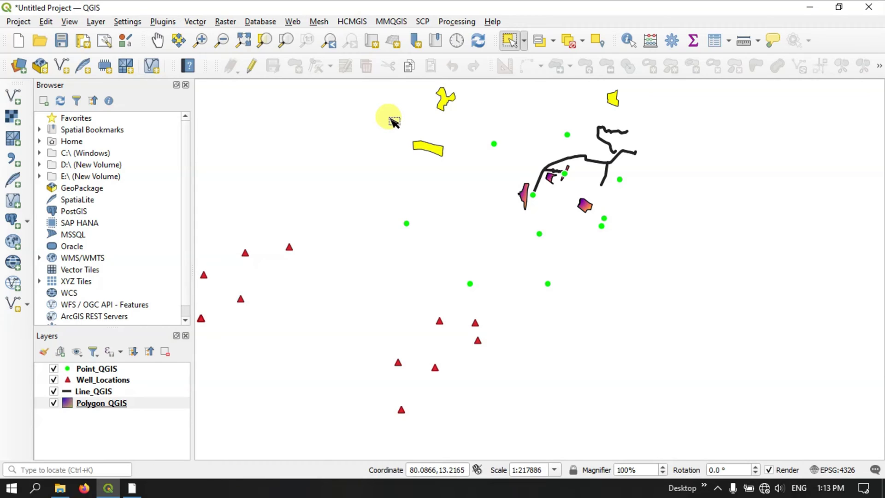
left_click(411, 115)
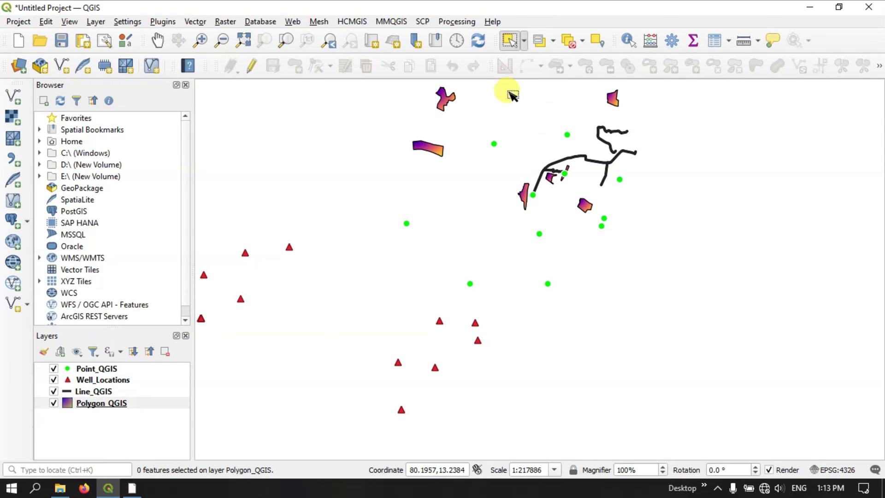
Step: Switch to Select Features by Polygon and make Well_Locations the active layer, with its western well cluster in view
left_click(525, 45)
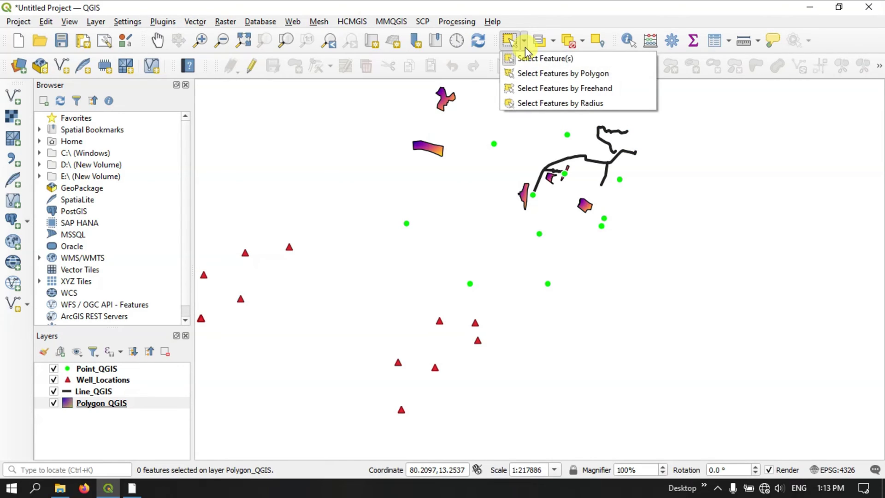
left_click(543, 77)
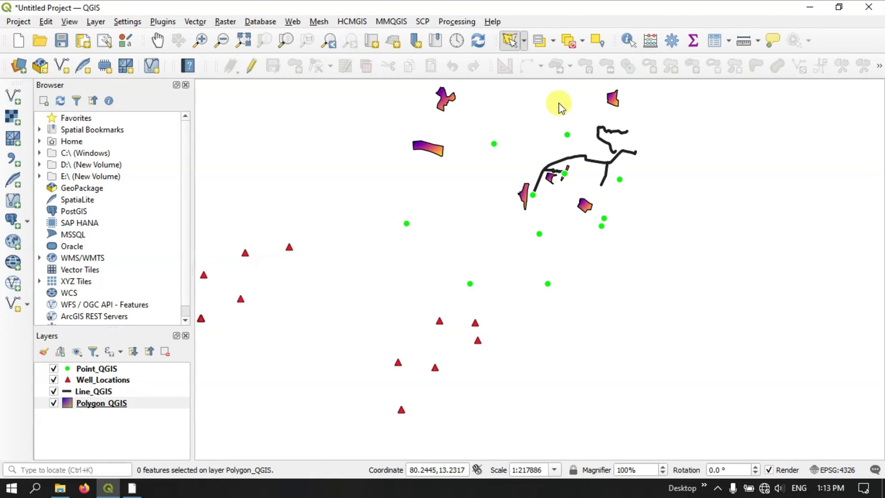
left_click(99, 380)
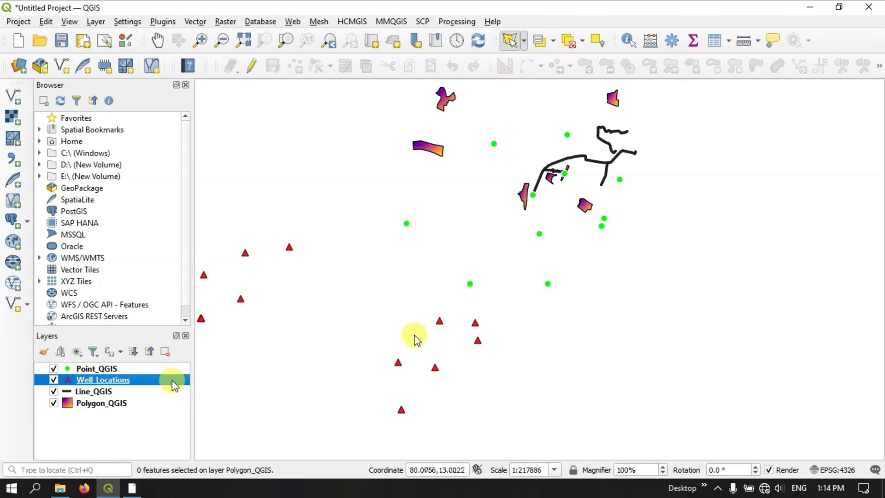
scroll(440, 300, "down", 1)
scroll(256, 339, "up", 1)
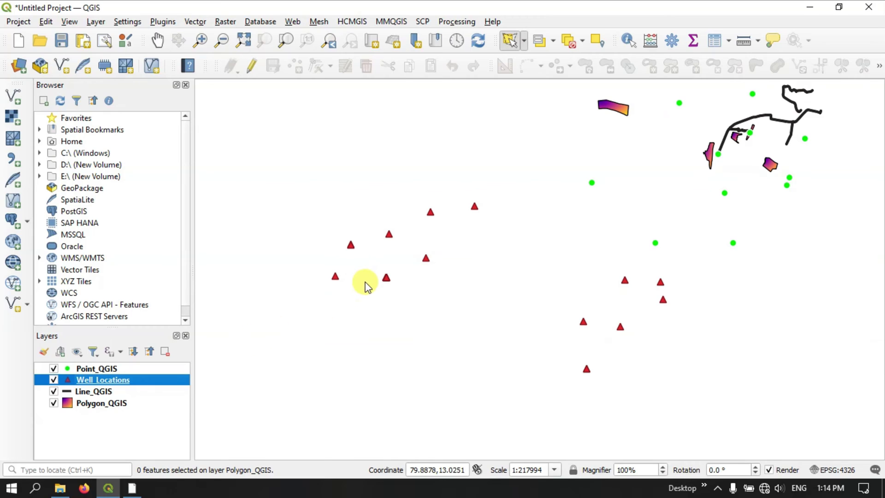
Step: Select the two northeasternmost wells of the western cluster by enclosing them in a polygon, then deselect features from all layers
left_click(371, 172)
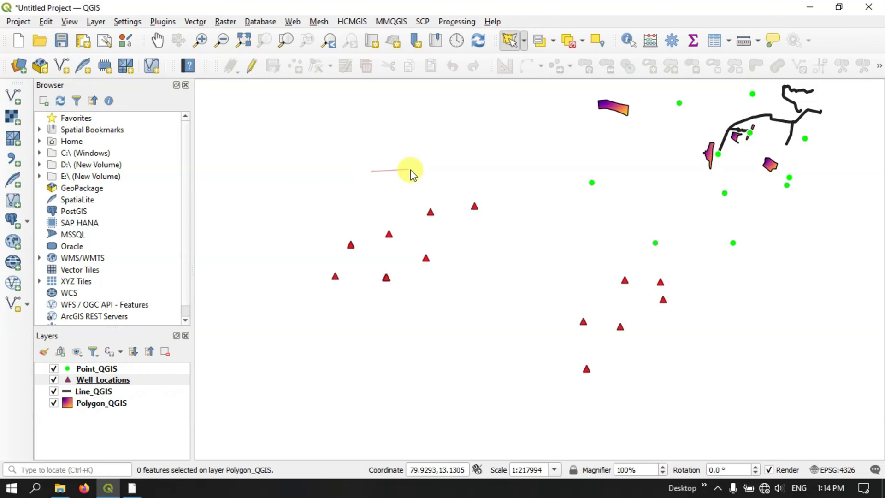
left_click(433, 172)
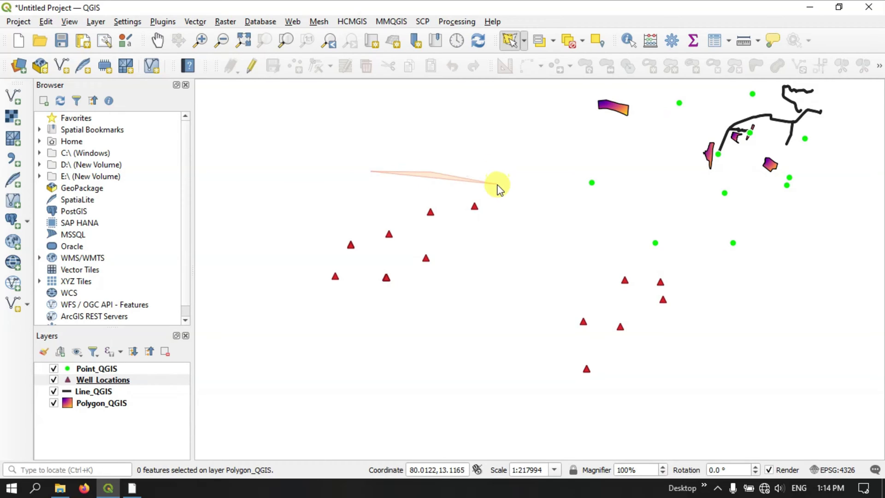
left_click(497, 185)
left_click(502, 217)
left_click(499, 247)
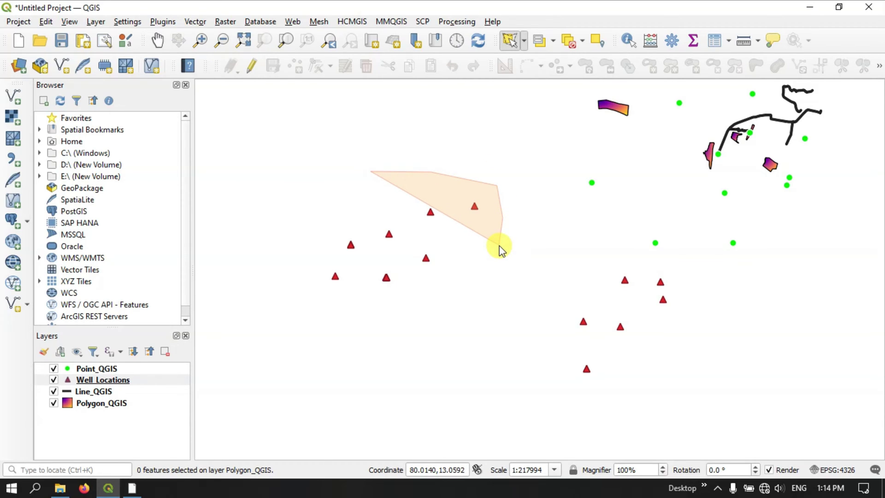
left_click(477, 257)
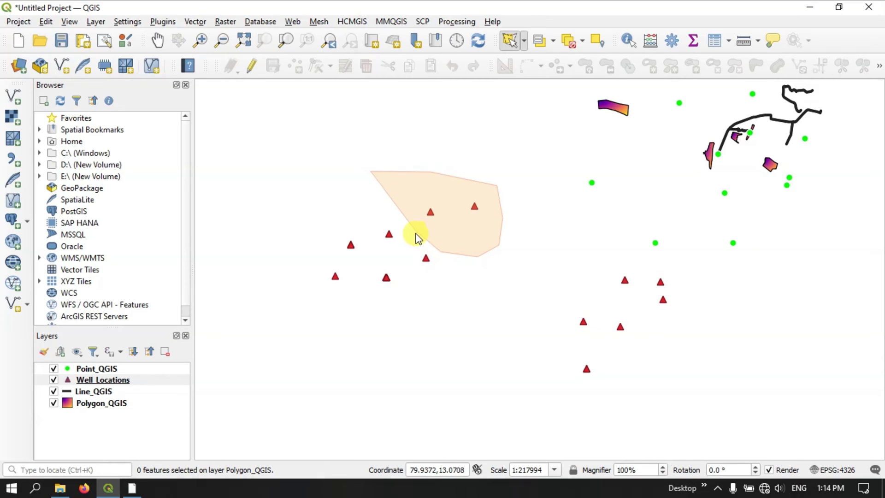
left_click(403, 220)
left_click(364, 219)
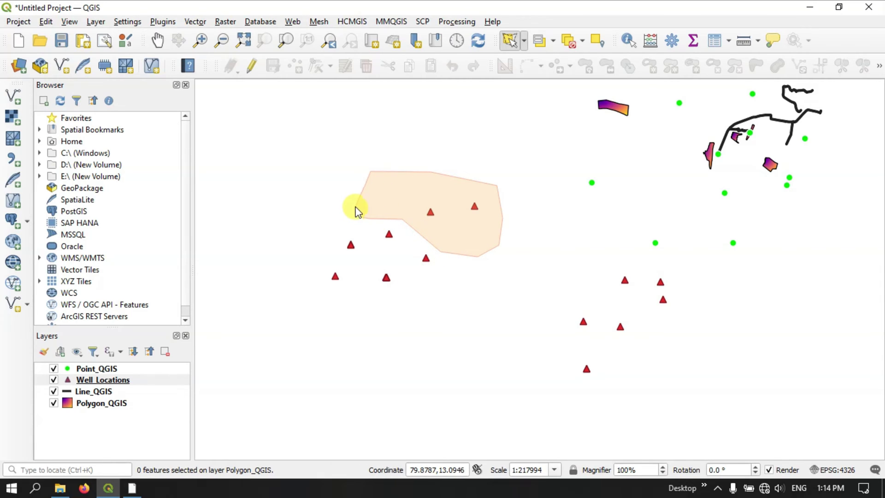
left_click(355, 216)
right_click(359, 187)
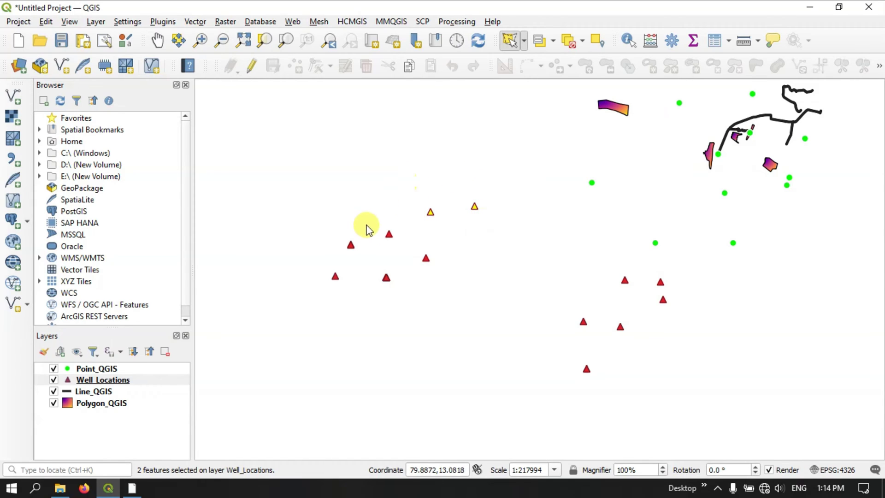
left_click(573, 40)
Step: Select the three northern wells of the southeastern Well_Locations cluster by drawing a polygon around them
scroll(436, 223, "down", 1)
scroll(436, 223, "up", 1)
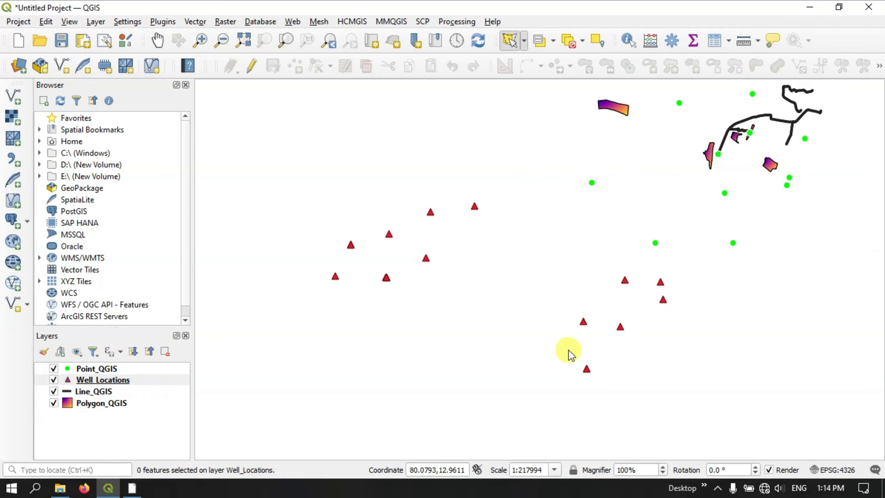
scroll(721, 352, "up", 1)
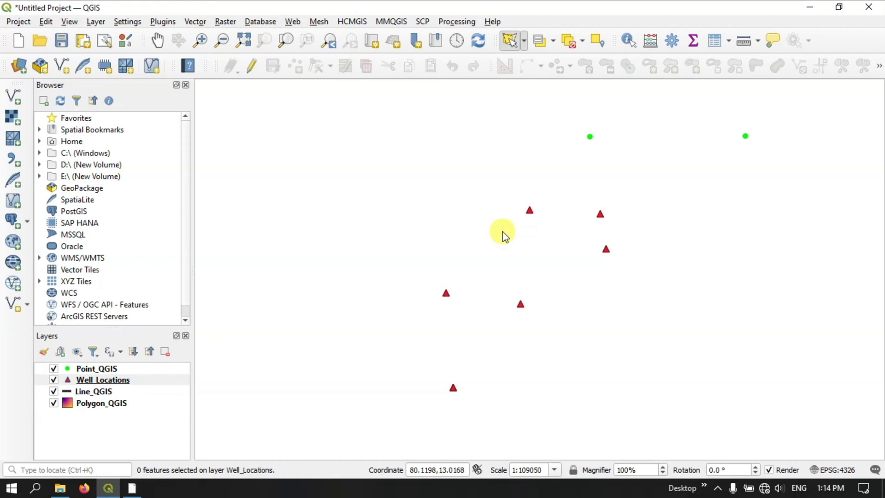
mouse_move(502, 231)
left_mouse_down()
mouse_move(509, 186)
mouse_move(542, 175)
mouse_move(605, 177)
mouse_move(653, 200)
mouse_move(658, 241)
mouse_move(649, 273)
mouse_move(581, 282)
mouse_move(511, 255)
left_mouse_up()
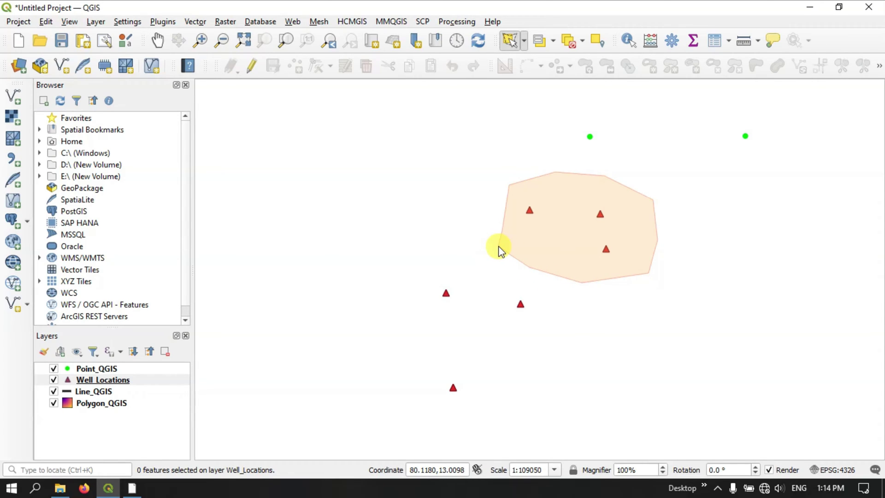
left_click_drag(499, 246, 499, 247)
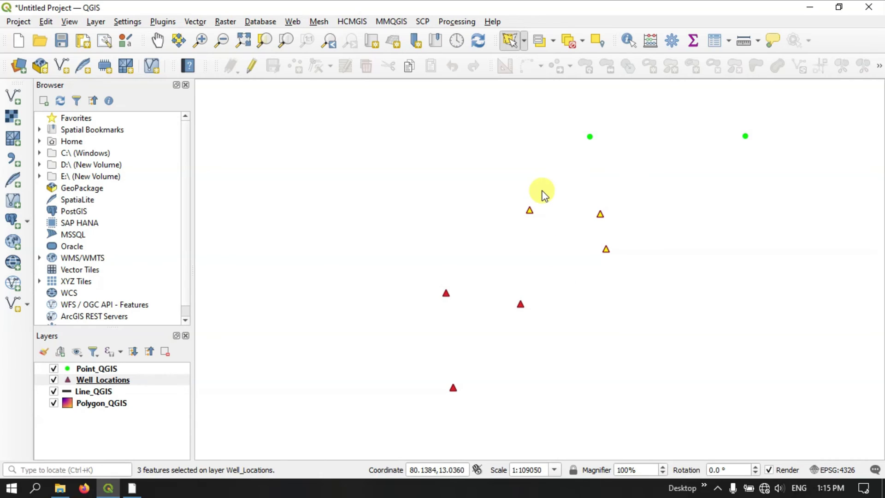
Step: Make Polygon_QGIS active, enclose its two northwestern polygons in a selection polygon, then deselect features from all layers
scroll(587, 223, "down", 2)
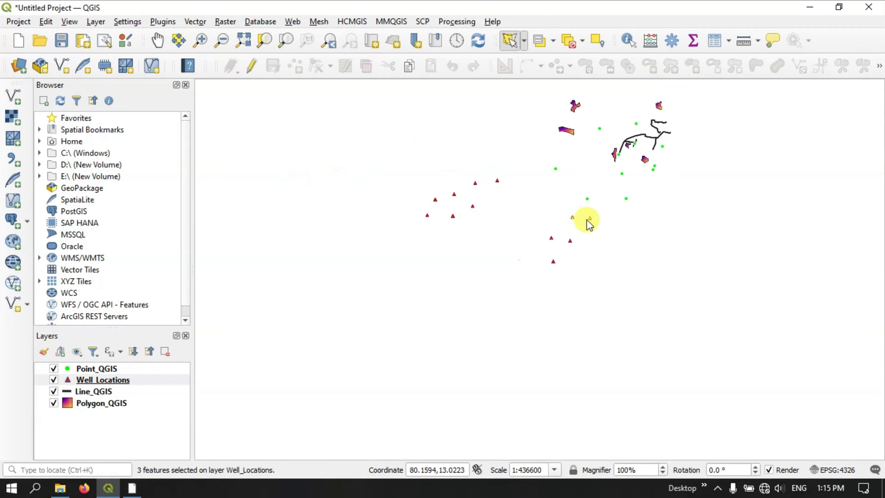
scroll(590, 221, "down", 1)
scroll(618, 185, "up", 2)
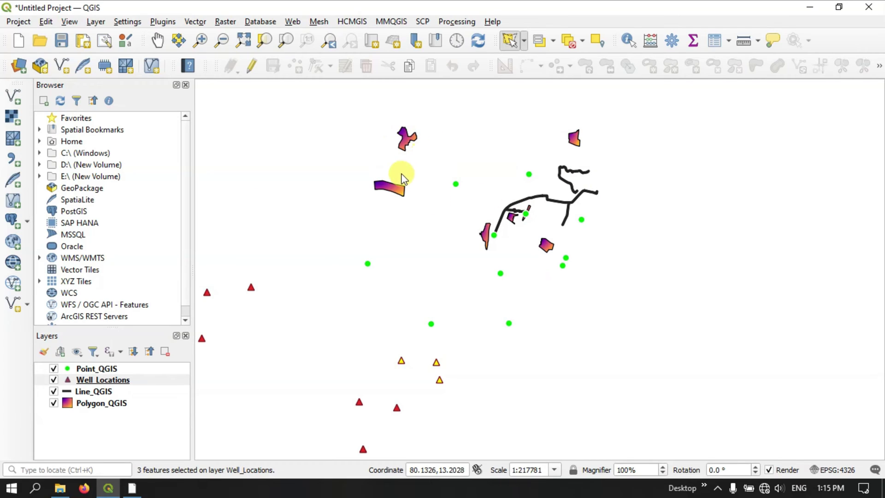
left_click(108, 405)
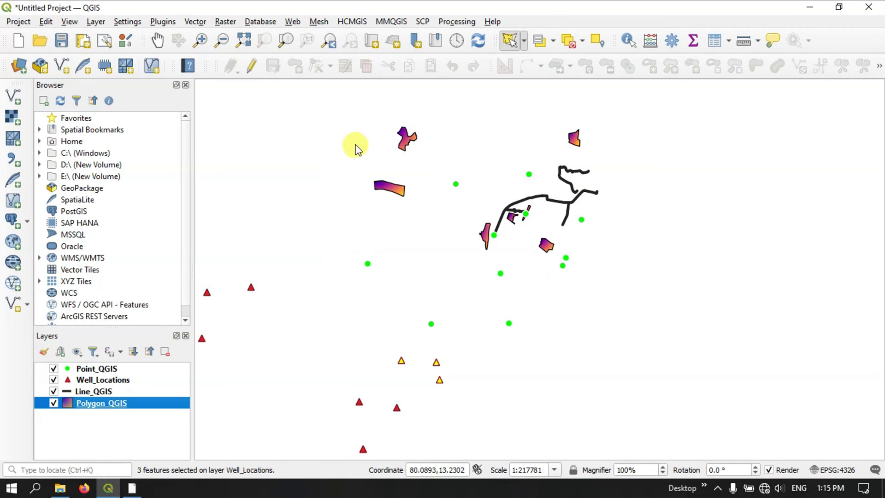
left_click(361, 133)
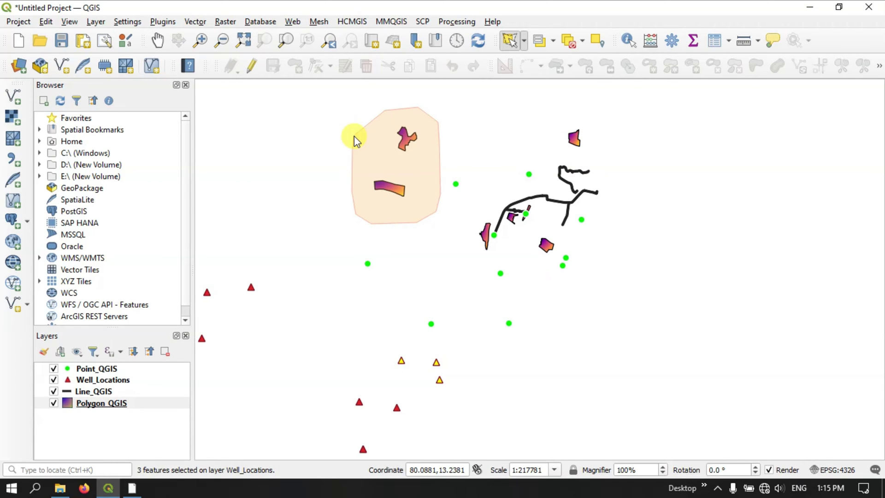
left_click(354, 137)
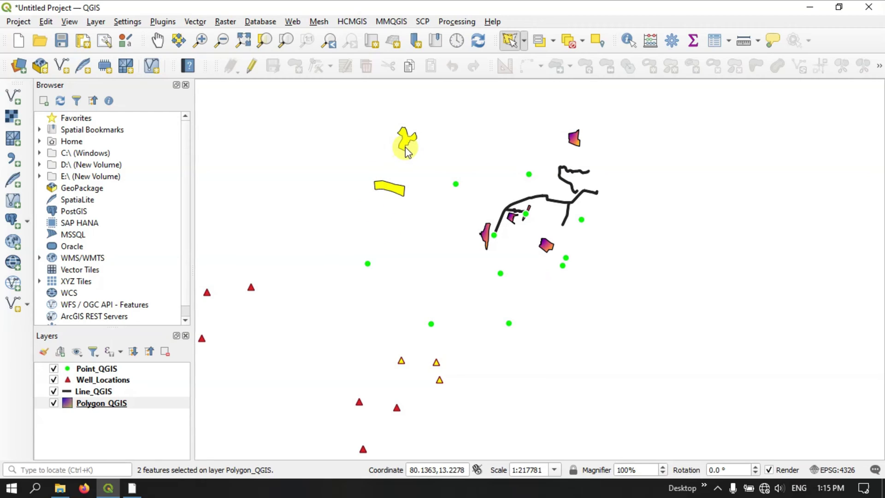
left_click(570, 43)
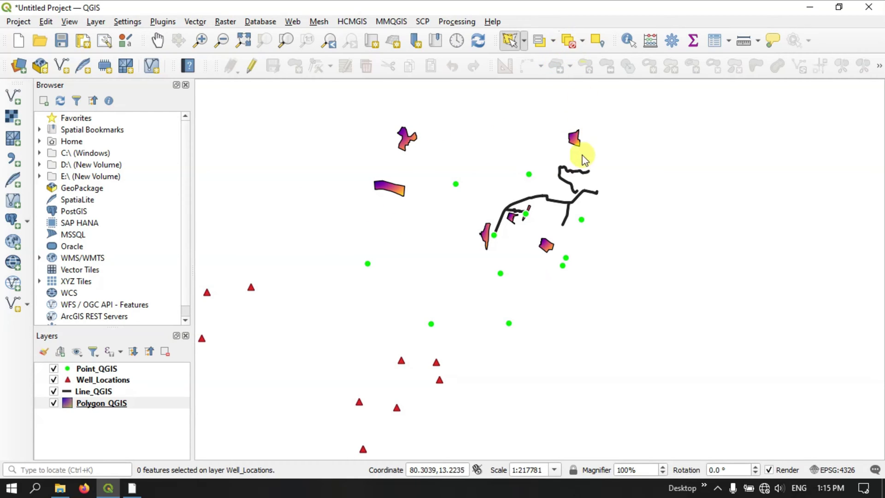
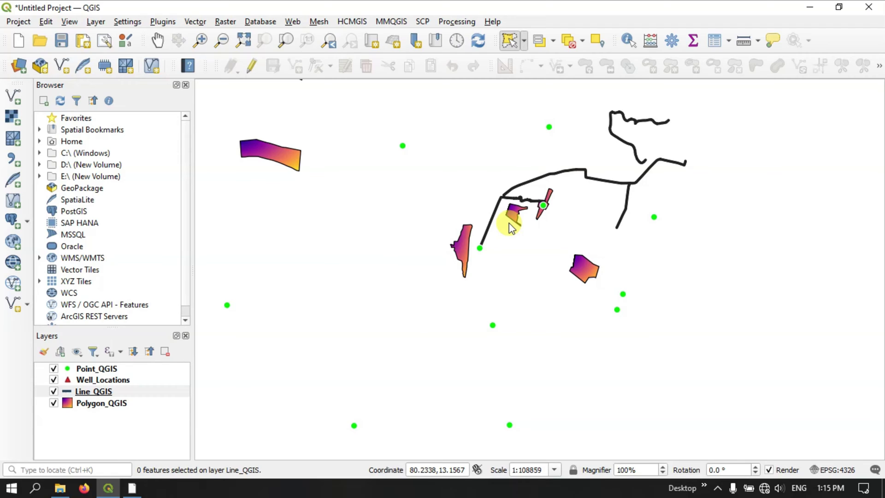
Step: Make Polygon_QGIS active and select the two small central polygons with a freehand outline around them
scroll(509, 226, "up", 1)
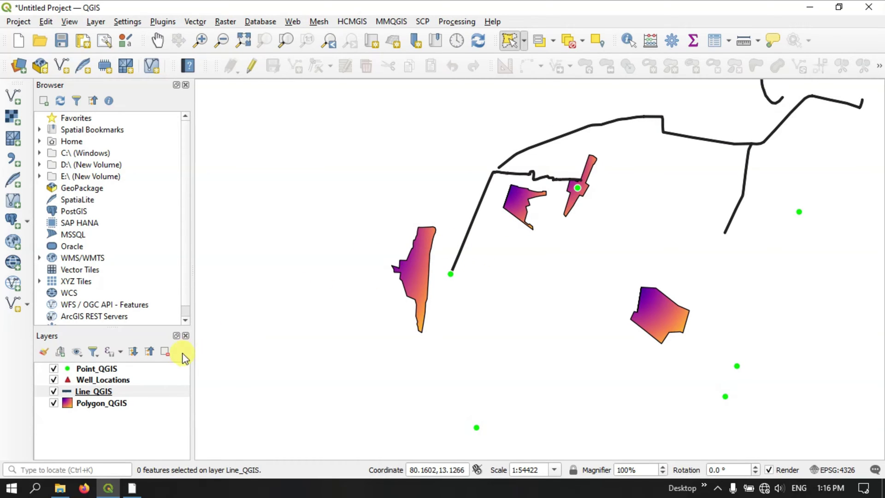
left_click(91, 402)
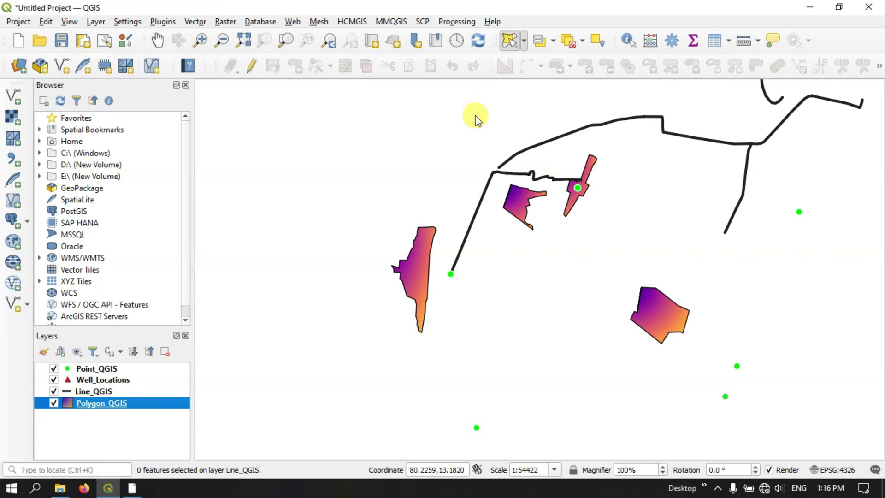
mouse_move(467, 125)
left_mouse_down()
mouse_move(612, 133)
mouse_move(637, 166)
mouse_move(640, 197)
mouse_move(628, 223)
mouse_move(580, 259)
mouse_move(506, 258)
mouse_move(465, 238)
mouse_move(440, 171)
left_mouse_up()
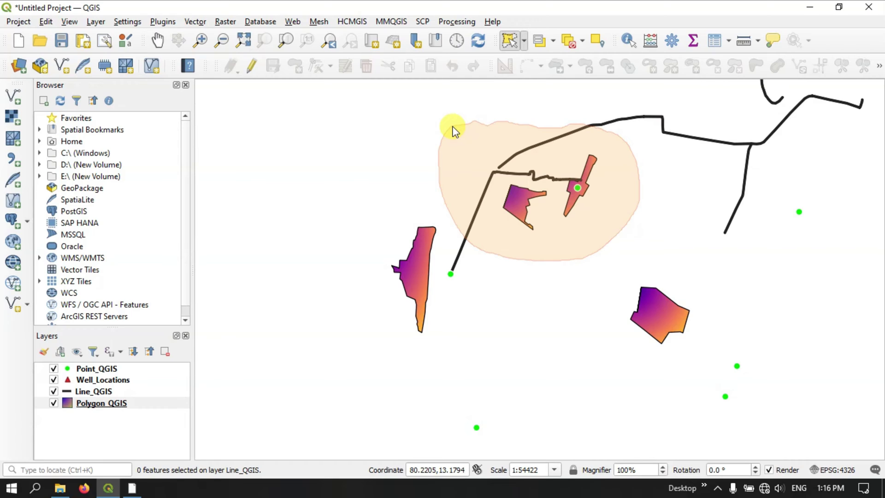
left_click_drag(453, 130, 453, 130)
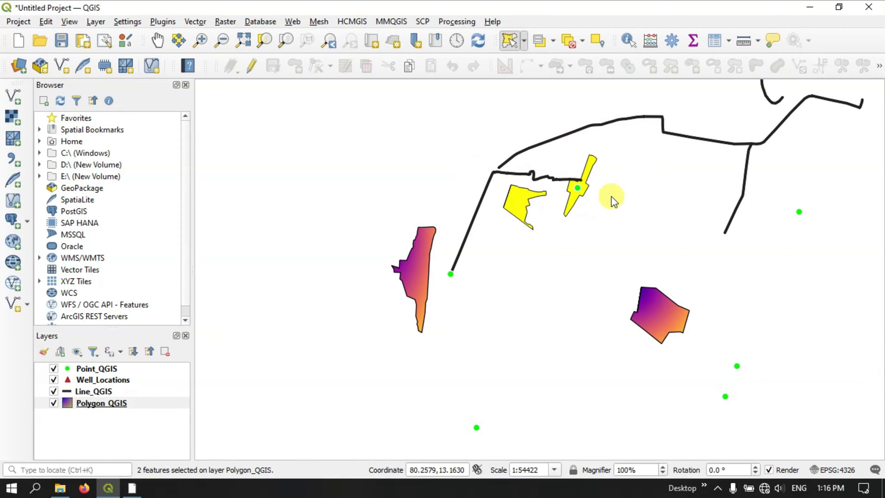
Step: Make Well_Locations active, select the central wells of the western cluster with a freehand outline, then deselect features from all layers
scroll(611, 196, "down", 3)
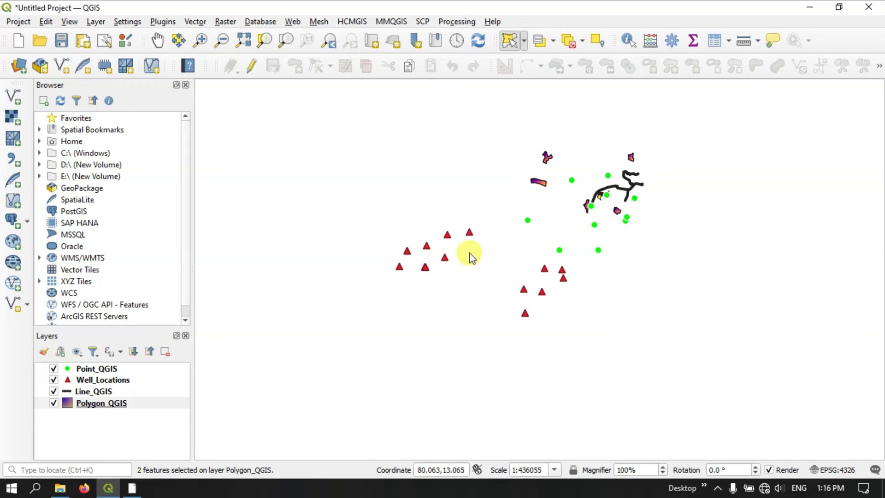
left_click(102, 369)
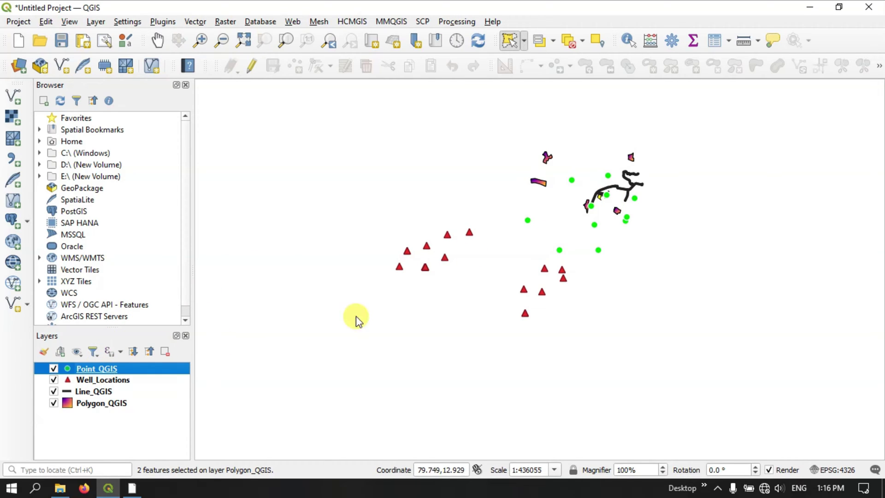
left_click(139, 379)
scroll(561, 271, "up", 1)
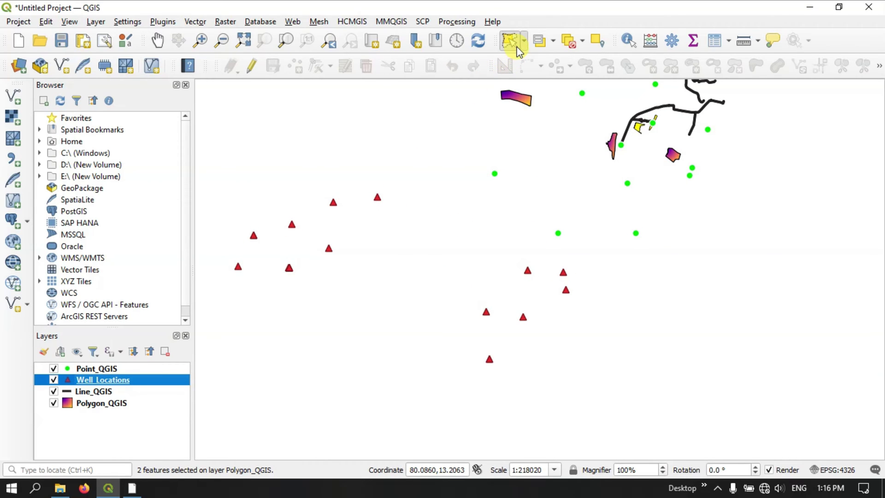
left_click(516, 46)
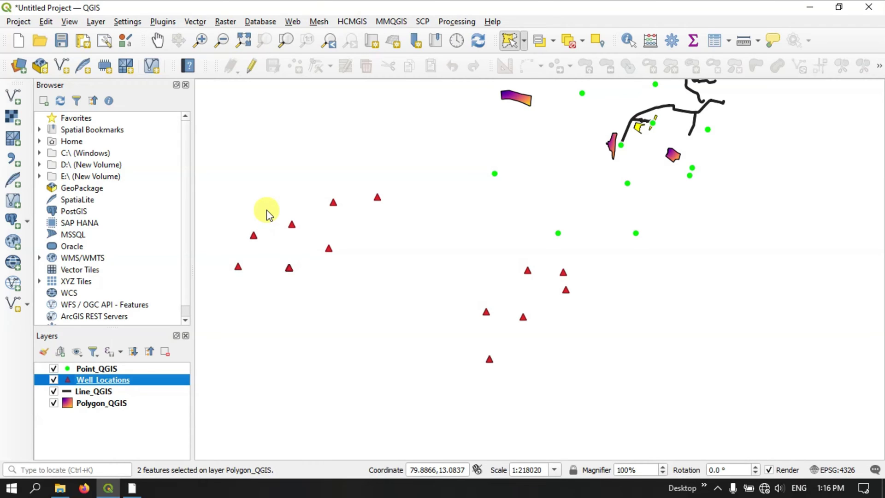
left_click(266, 209)
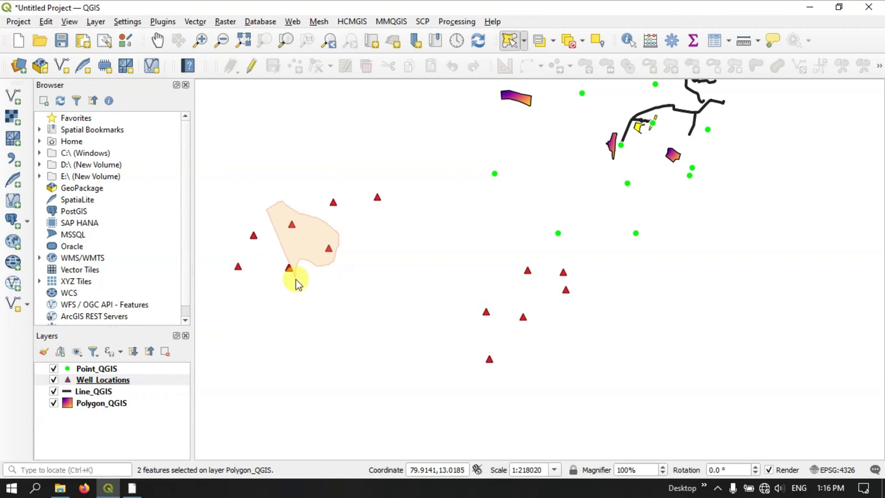
left_click(264, 213)
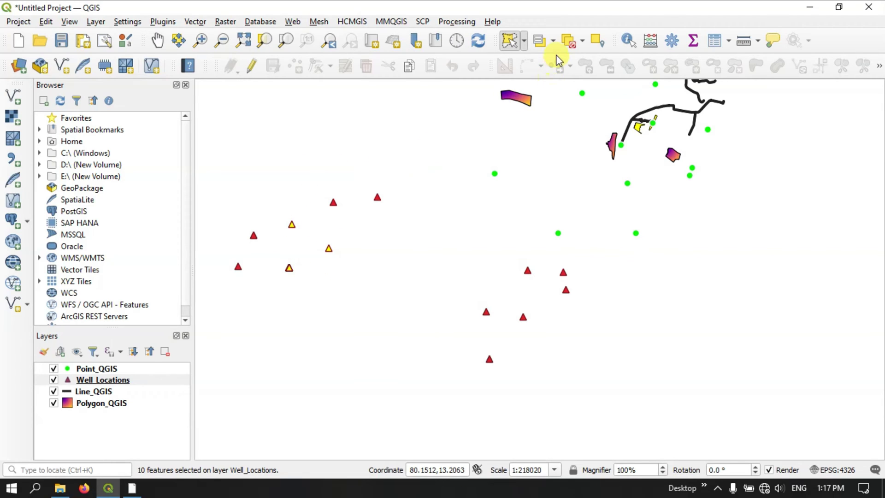
left_click(568, 40)
Step: Select Well_Locations wells by radius with a circle of about 0.131 centred between the two clusters, then deselect features from all layers
scroll(517, 179, "down", 1)
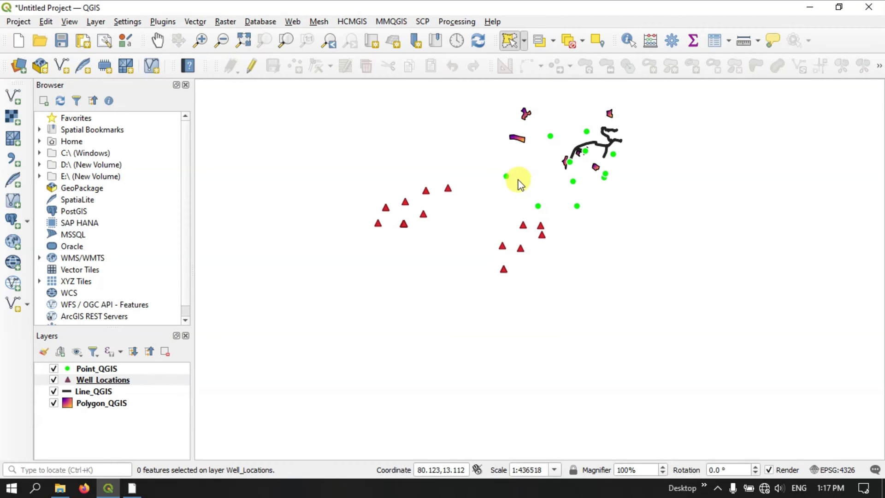
scroll(550, 114, "up", 1)
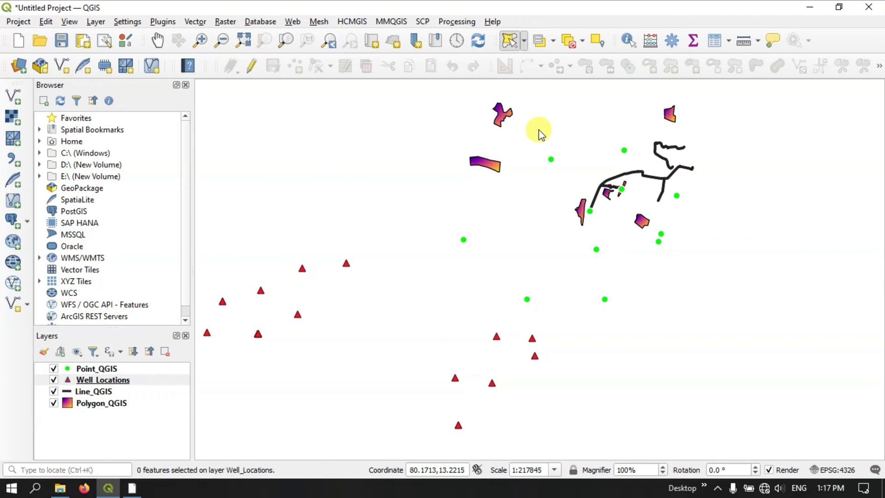
left_click(527, 41)
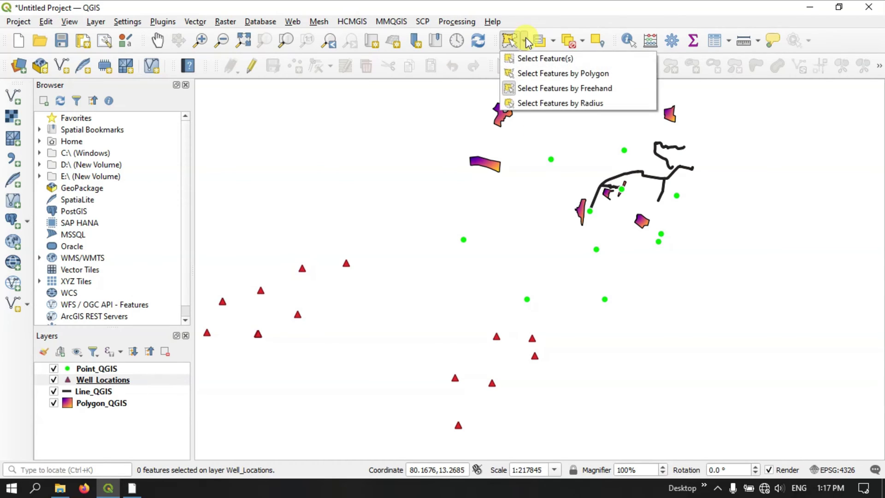
left_click(525, 104)
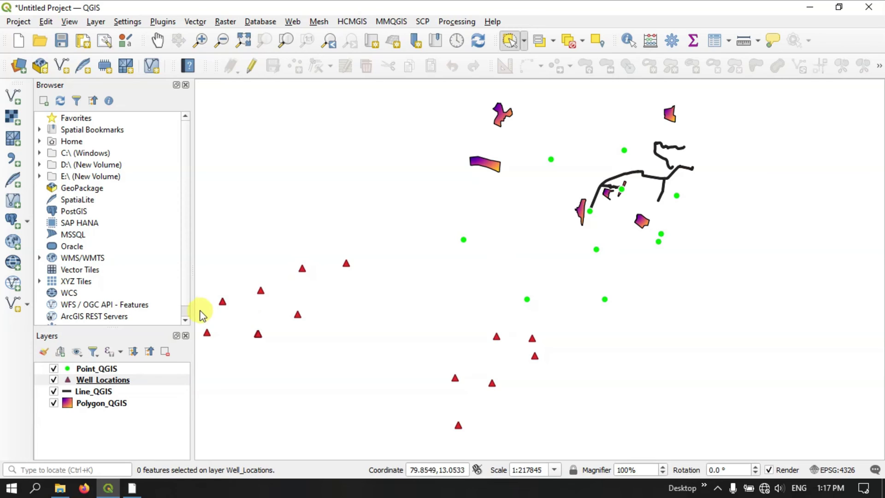
left_click(382, 341)
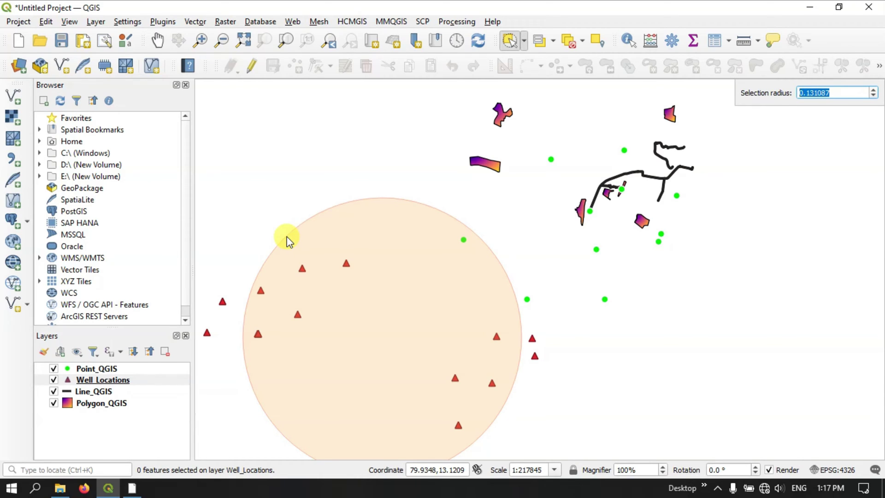
left_click(286, 237)
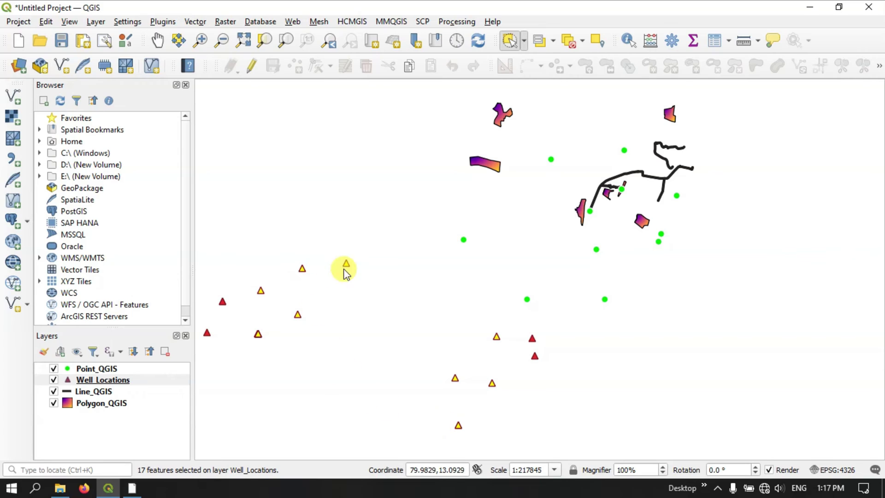
left_click(569, 41)
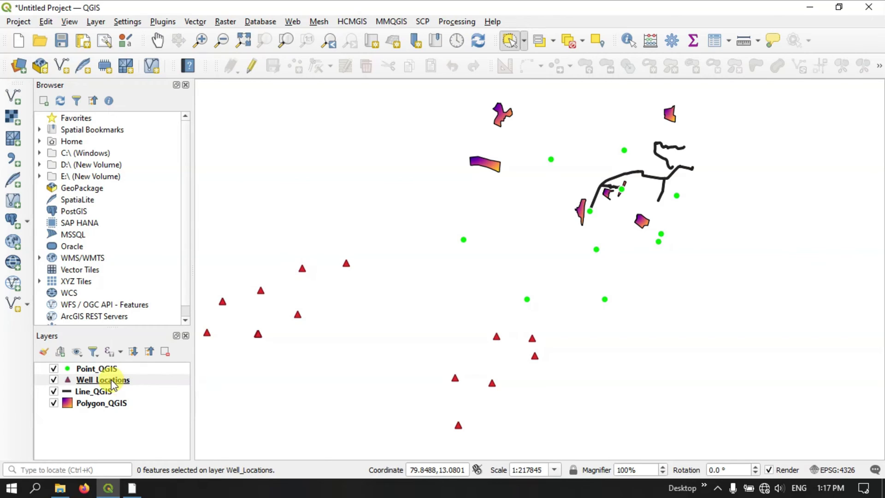
Step: Make Line_QGIS active and select the lines meeting at the eastern junction with a selection circle of about 0.014 radius
left_click(103, 392)
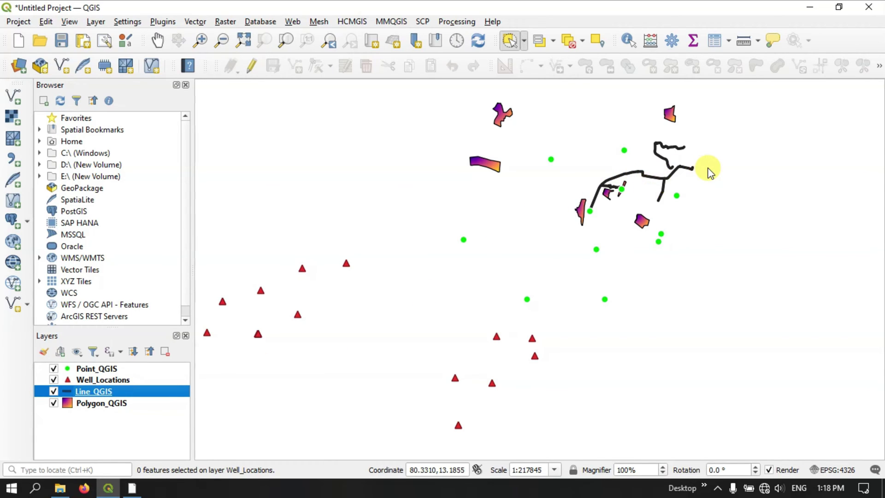
scroll(707, 170, "up", 2)
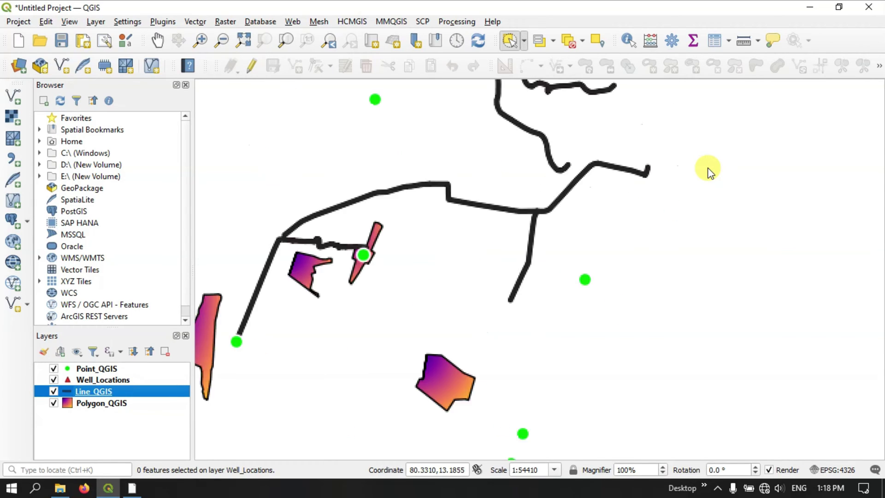
left_click(499, 226)
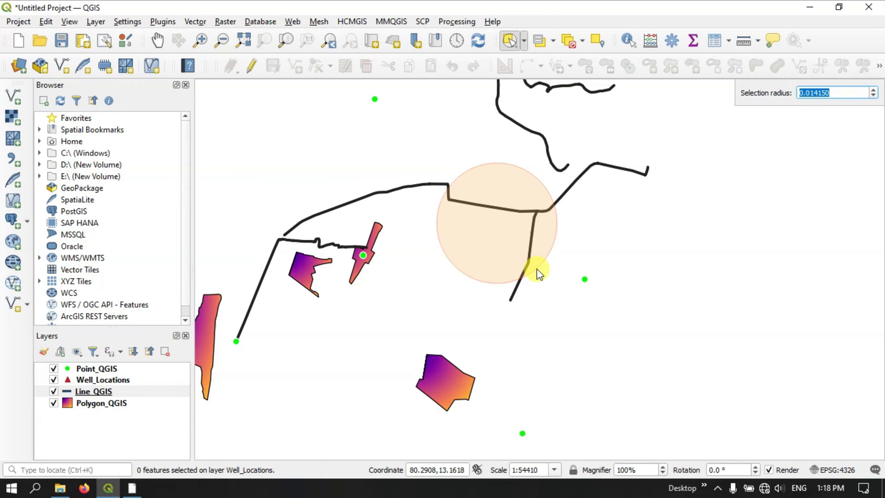
left_click(538, 273)
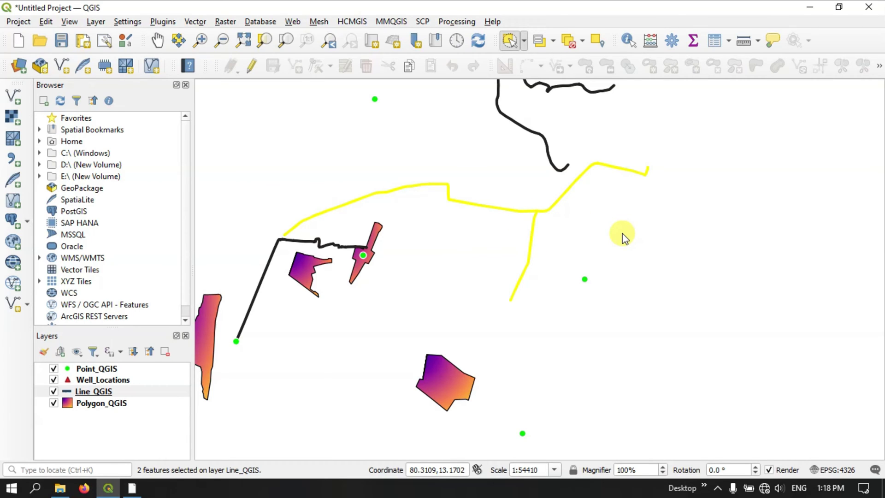
Step: Review the selected rows in the Line_QGIS attribute table beside the map, then close it and deselect features from all layers
scroll(622, 233, "down", 1)
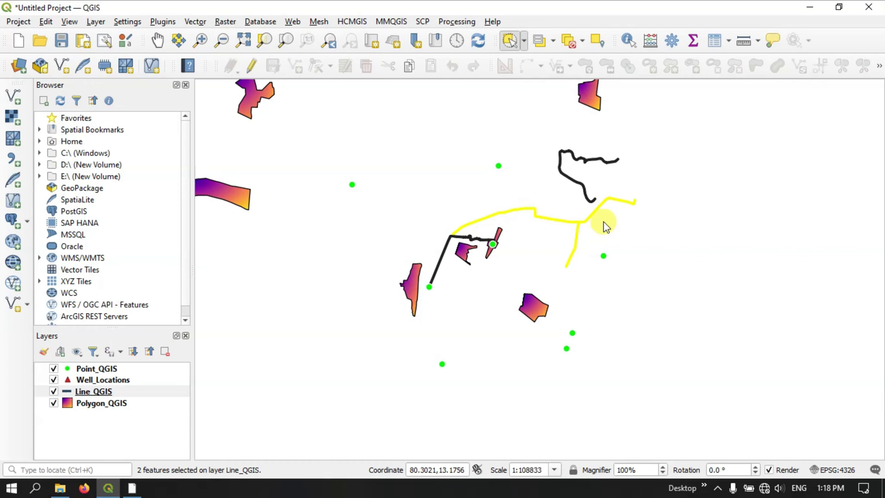
right_click(100, 391)
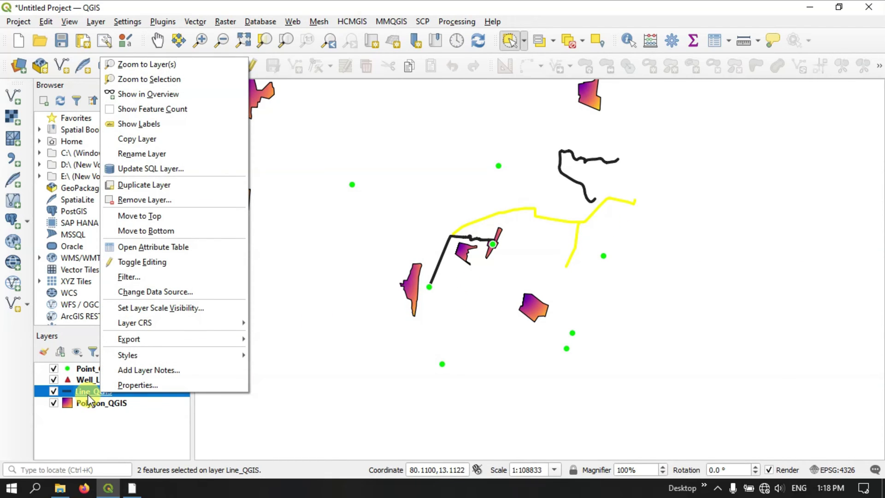
left_click(159, 248)
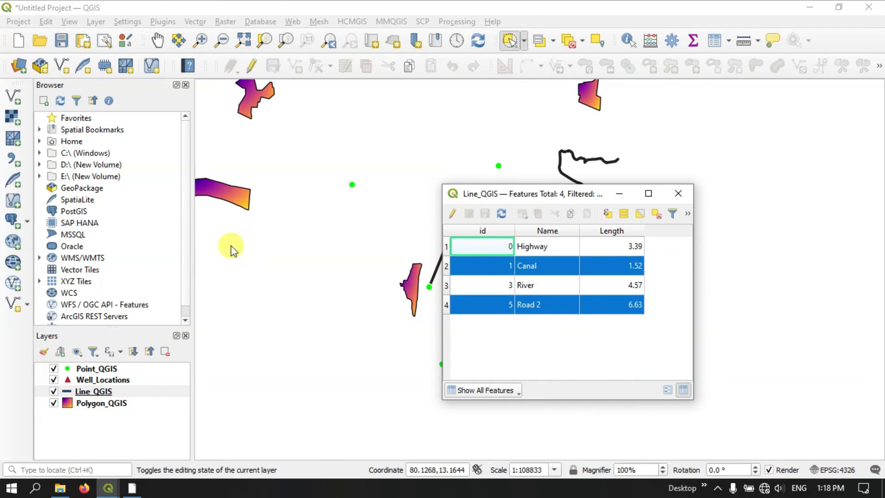
left_click_drag(565, 194, 565, 115)
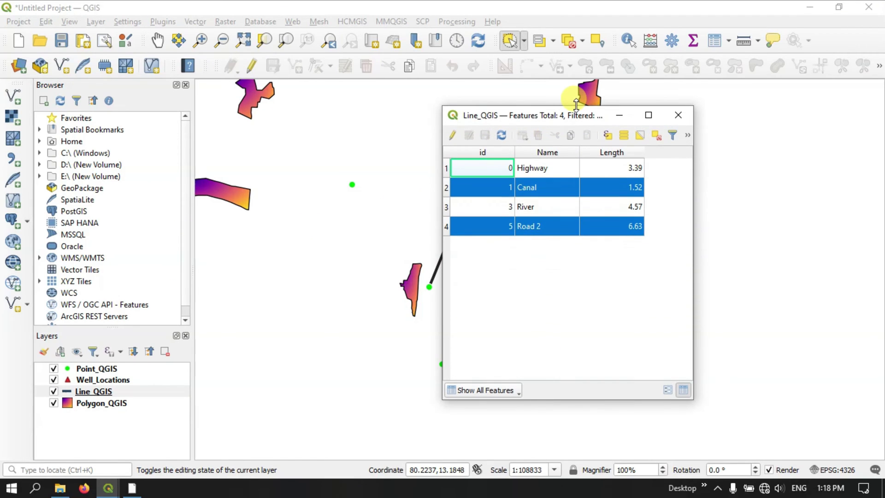
left_click_drag(695, 158, 746, 163)
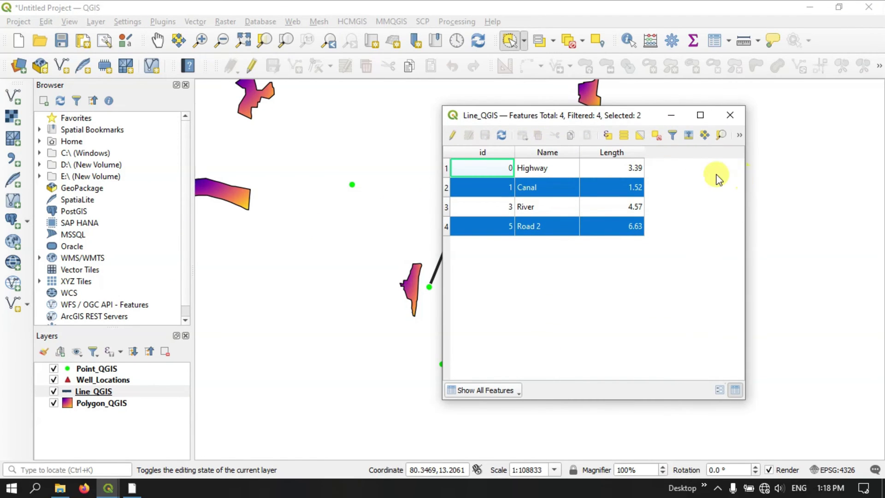
left_click_drag(512, 119, 146, 107)
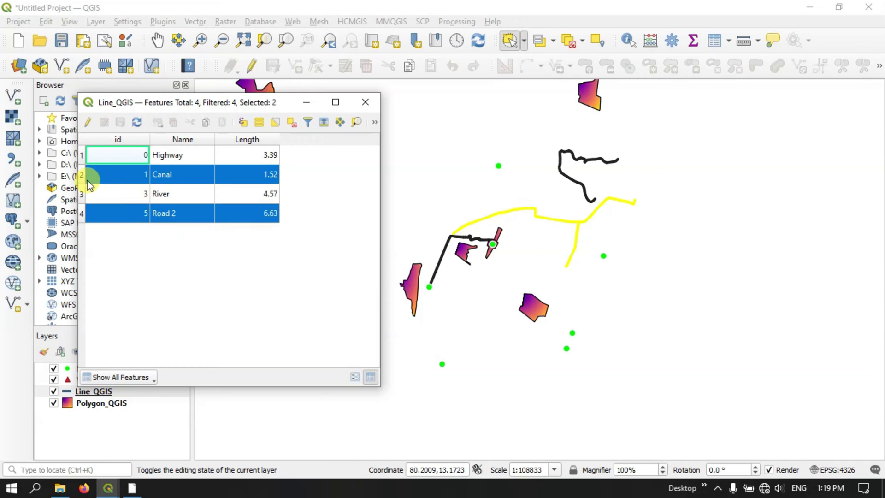
left_click(365, 102)
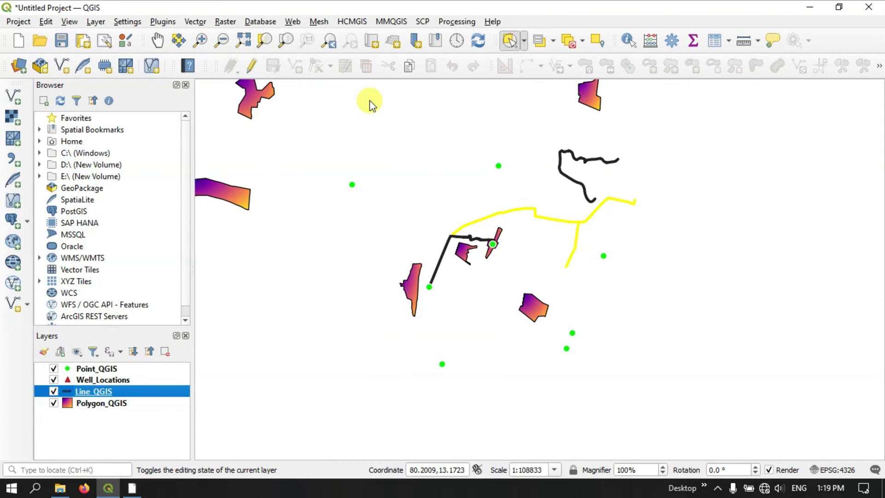
left_click(568, 41)
Step: Make Point_QGIS active and select its western and central points with a selection circle of about 0.102 radius
scroll(477, 272, "down", 2)
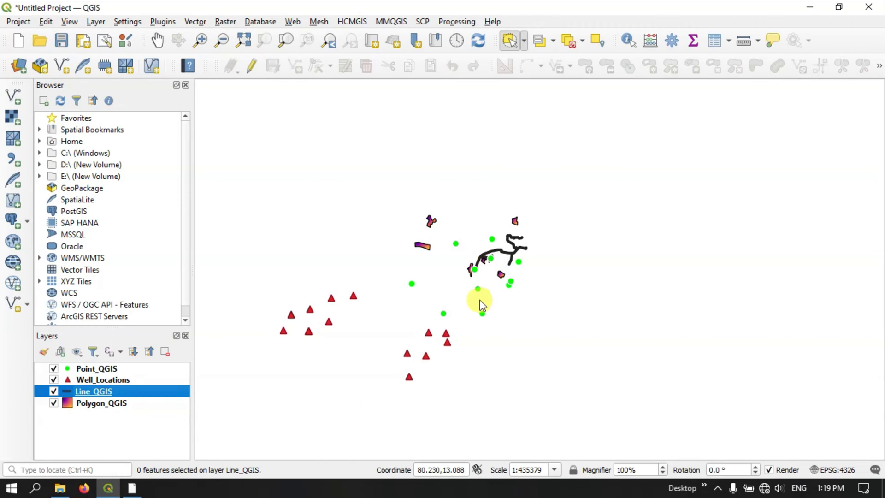
scroll(482, 304, "up", 1)
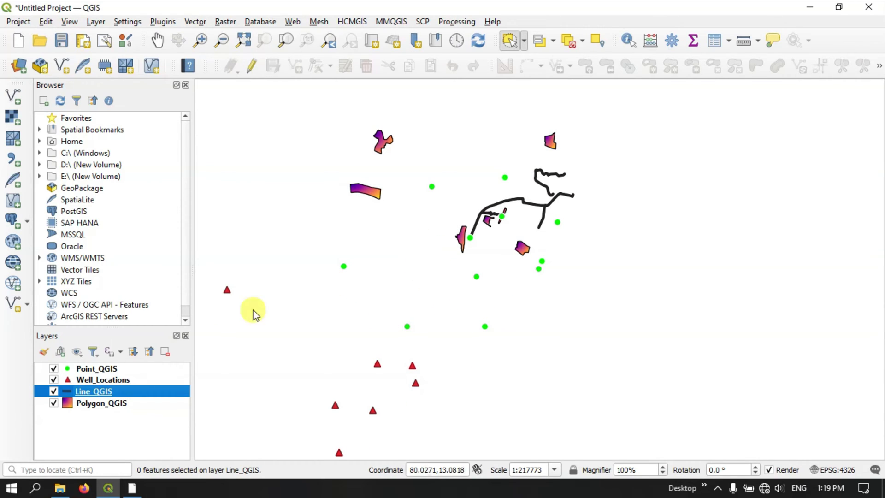
left_click(105, 368)
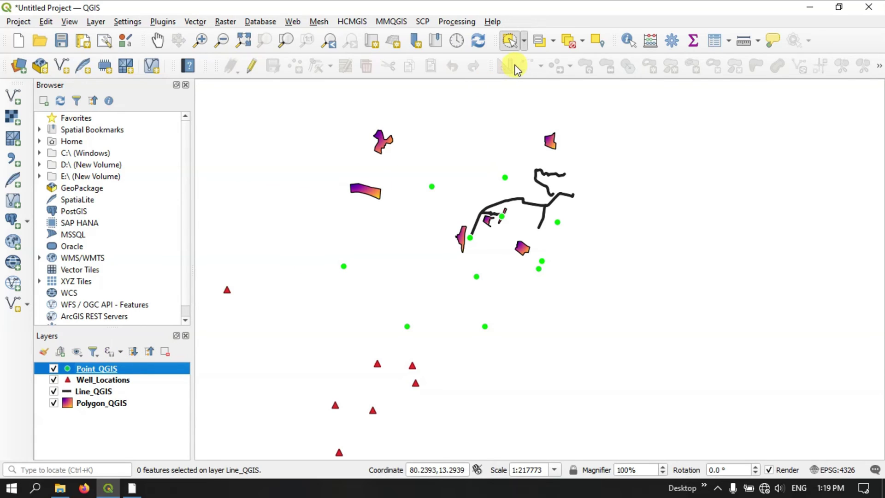
left_click(511, 41)
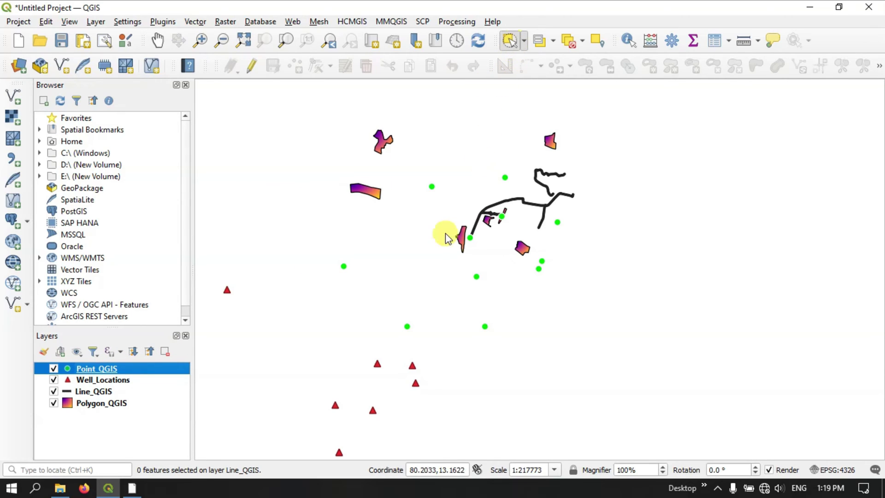
left_click(423, 289)
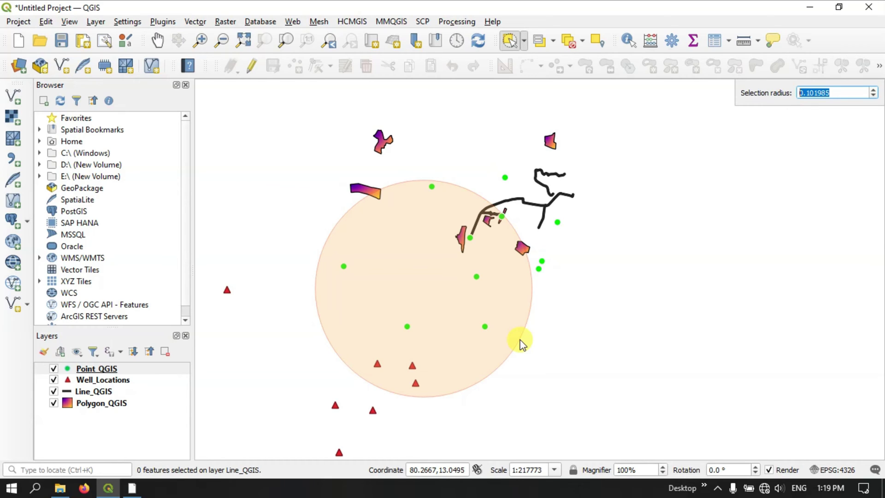
left_click(520, 341)
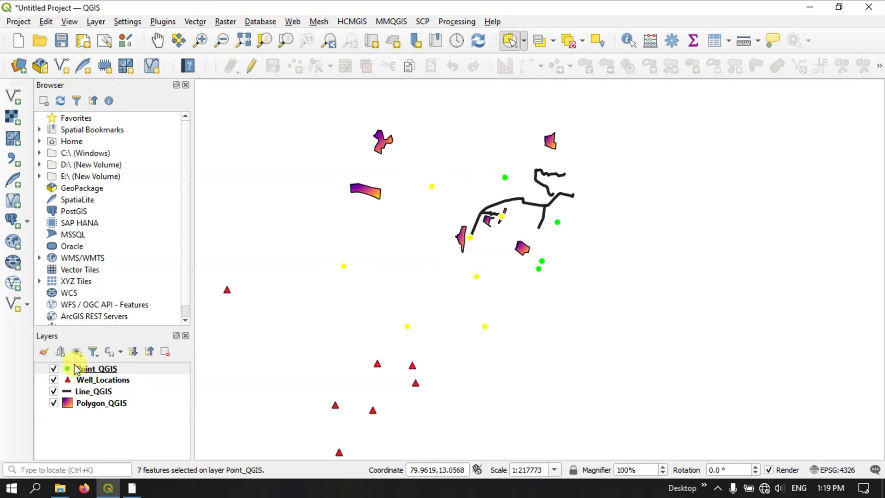
Step: Open the Point_QGIS attribute table, widen it to show the X and Y columns, and examine the selected rows
left_click(102, 371)
right_click(103, 373)
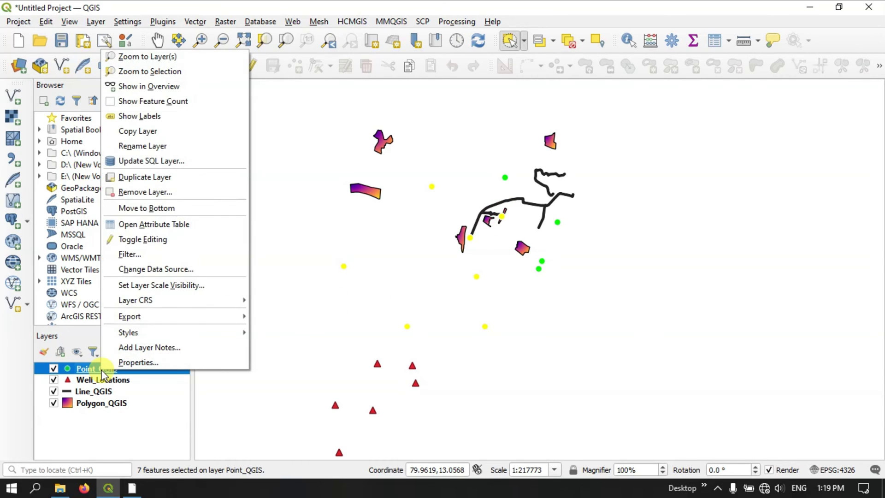
left_click(143, 222)
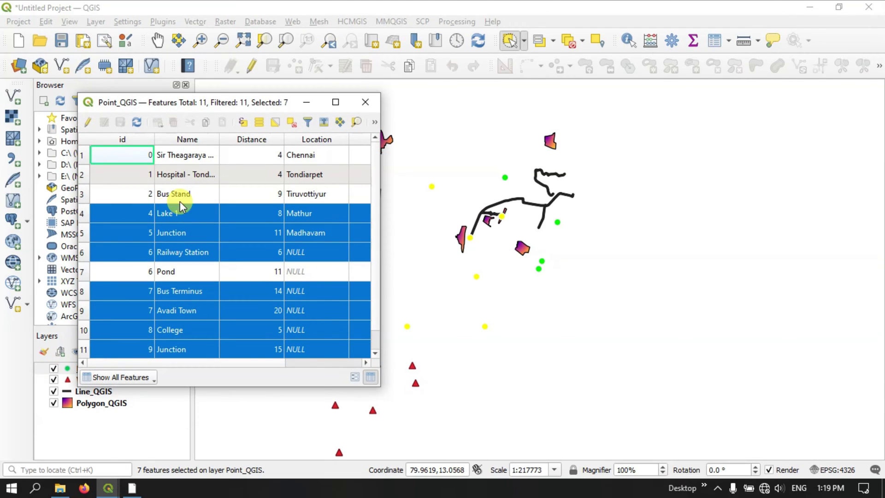
left_click_drag(256, 105, 225, 65)
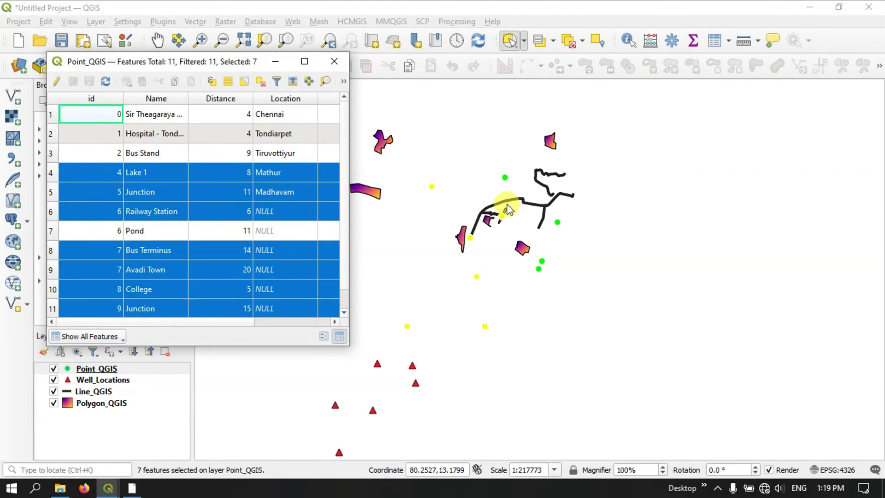
scroll(178, 264, "down", 1)
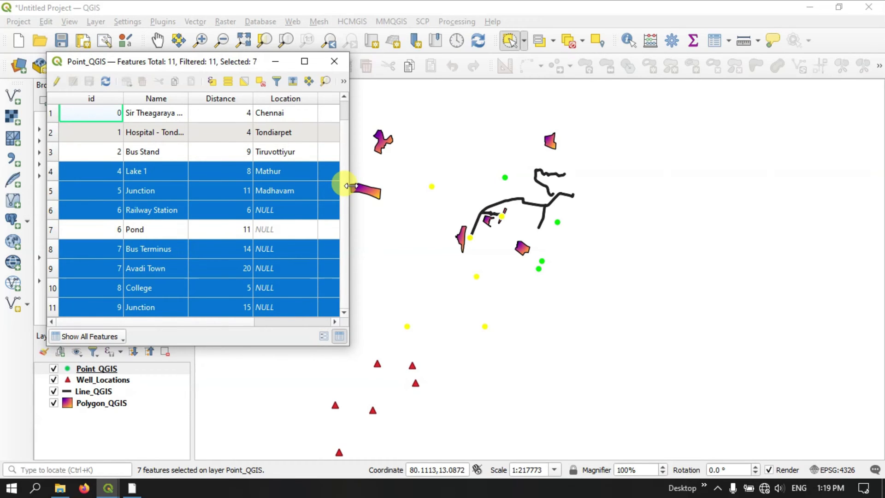
left_click_drag(349, 189, 554, 194)
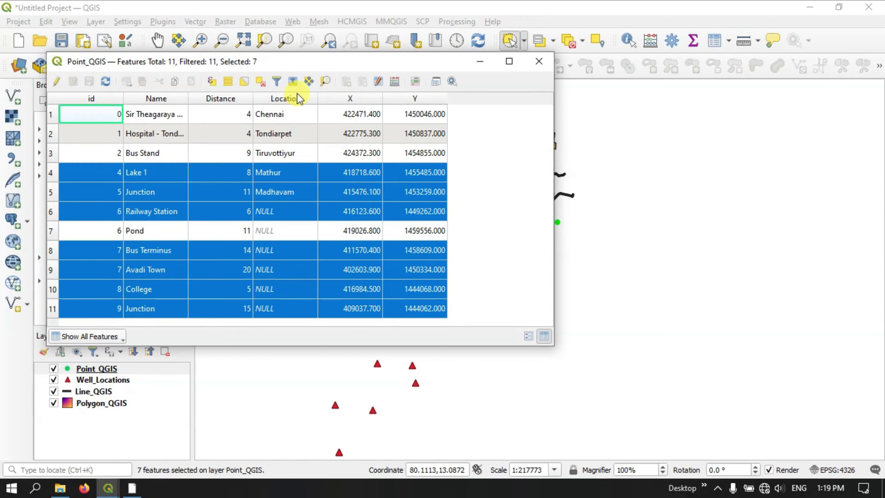
left_click_drag(280, 63, 219, 128)
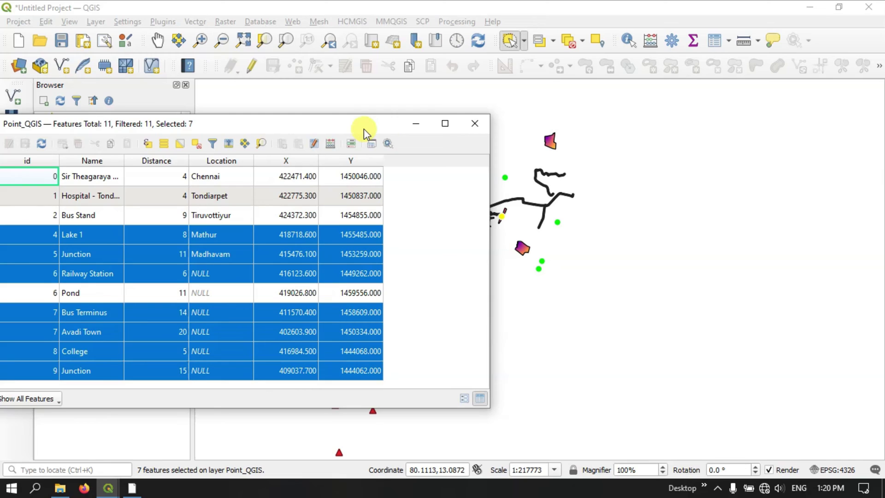
left_click_drag(364, 129, 676, 82)
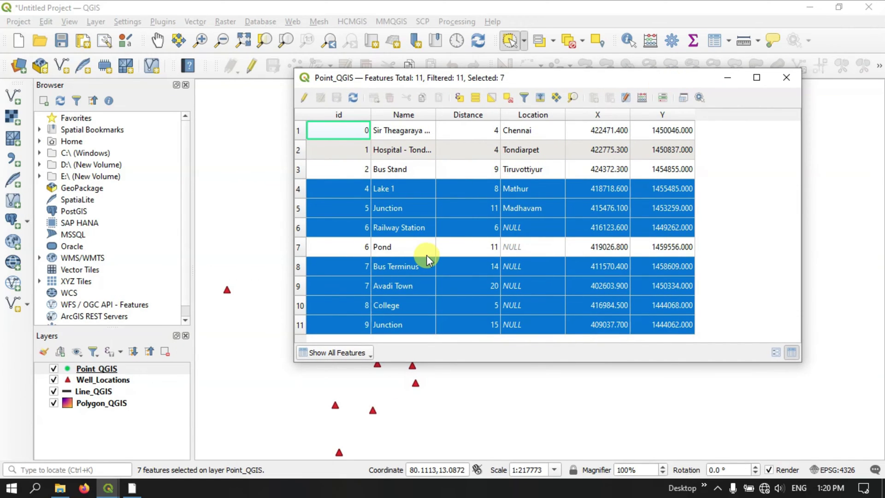
Step: Limit the Point_QGIS attribute table to the selected features, then show all features again
left_click(328, 353)
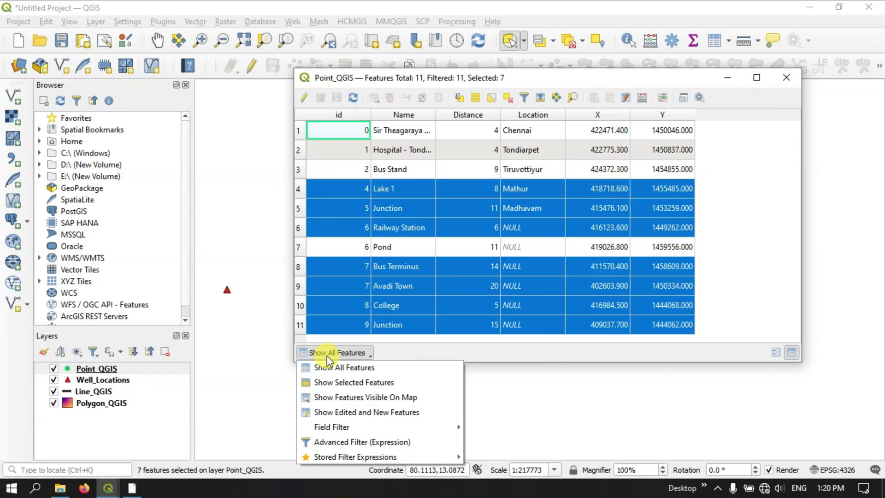
left_click(341, 382)
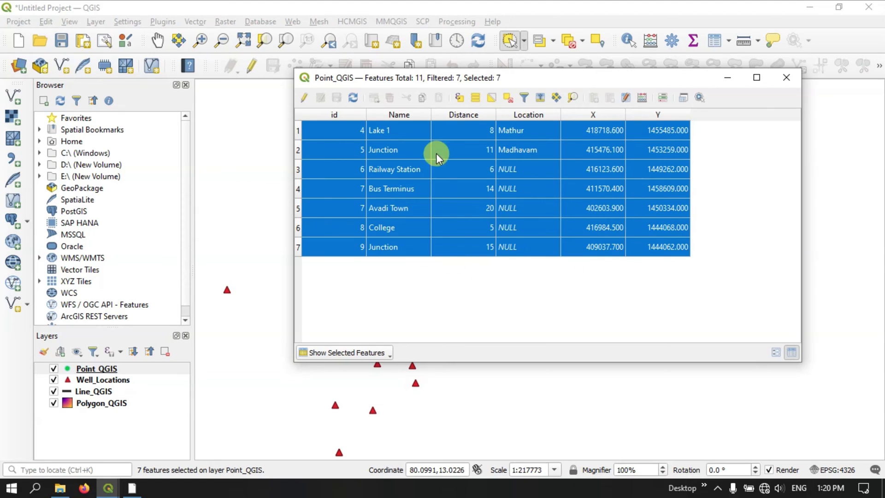
left_click(365, 354)
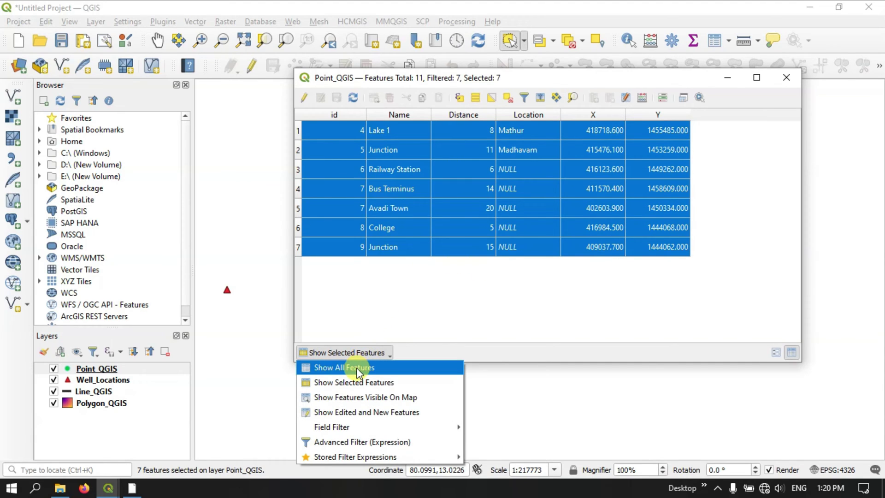
left_click(346, 368)
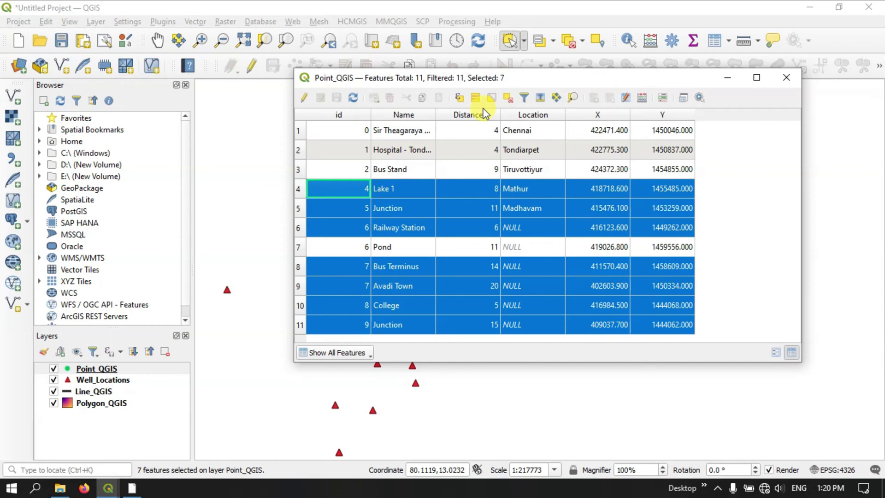
Step: Close the Point_QGIS attribute table, then make Polygon_QGIS active and deselect features from all layers
left_click(786, 77)
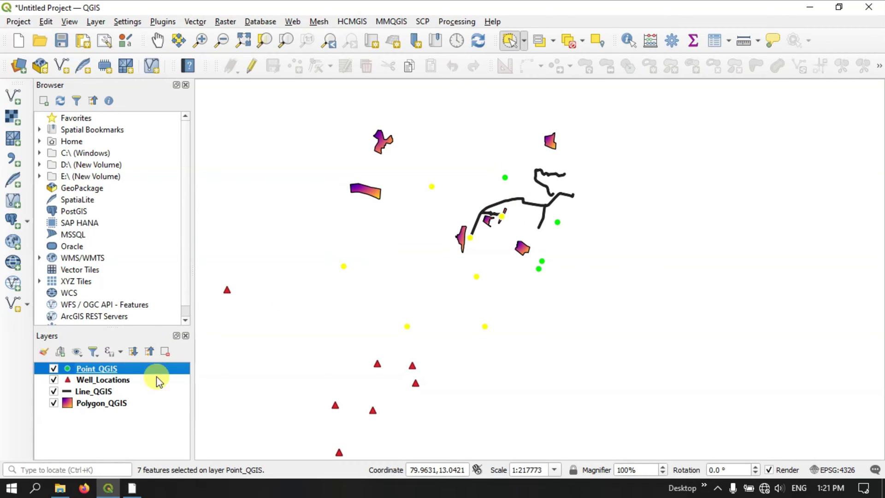
mouse_move(114, 405)
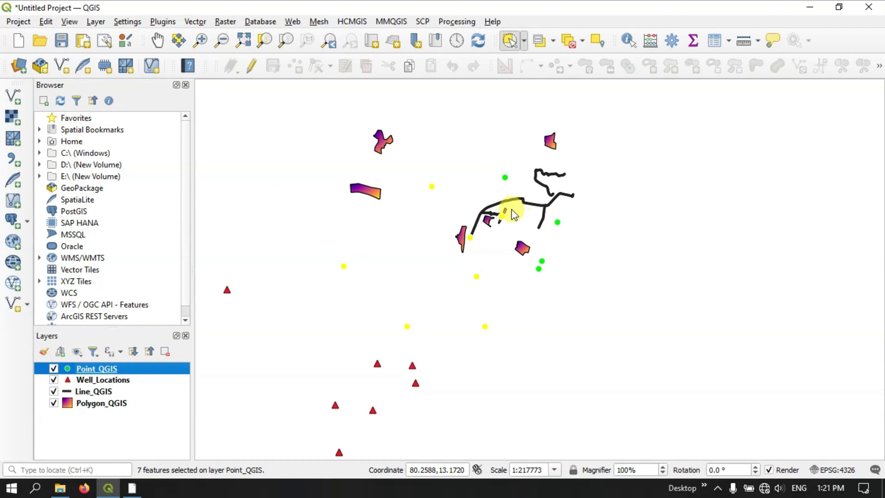
scroll(507, 216, "up", 1)
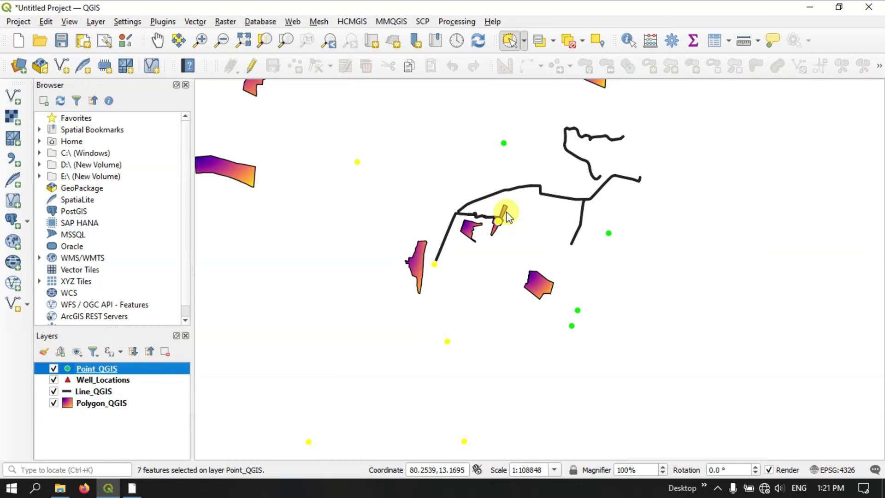
left_click(85, 405)
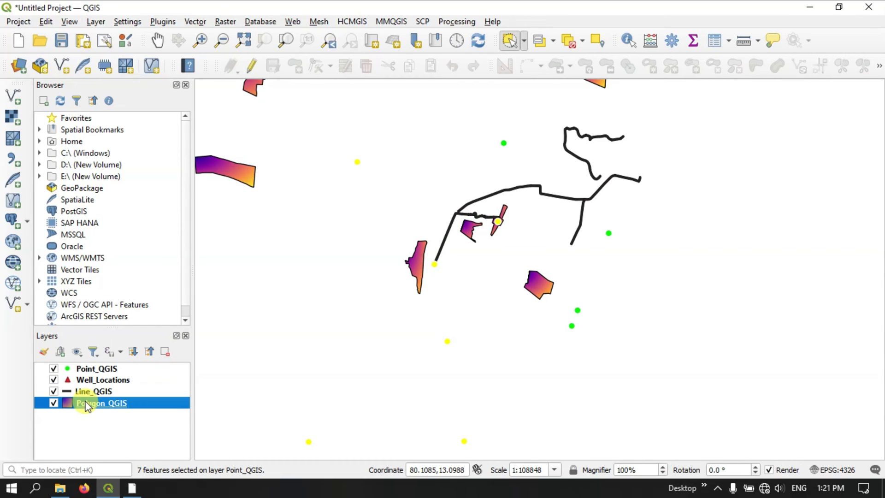
left_click(568, 41)
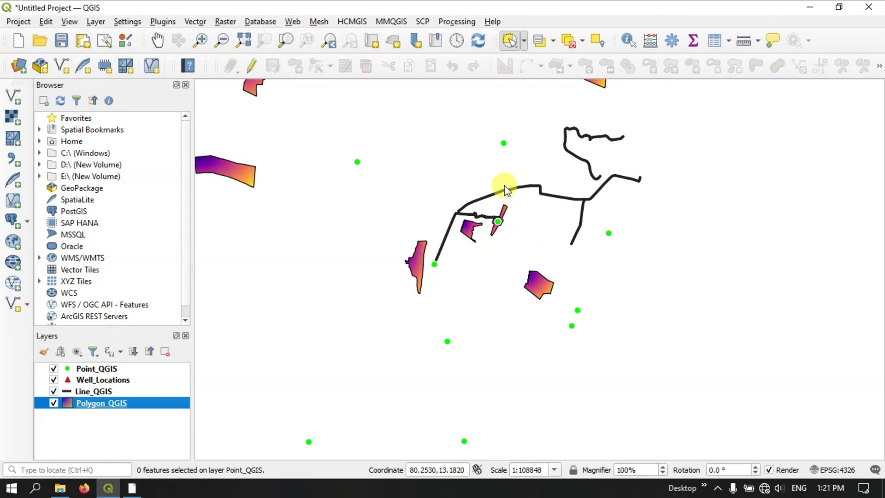
Step: Select the narrow Lake 2 polygon at the end of the short line with Select Features and zoom to the selection
left_click(524, 41)
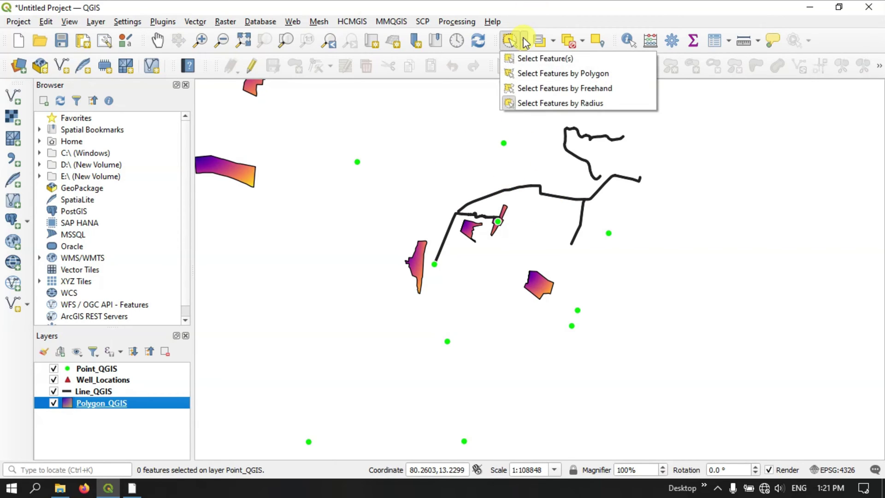
left_click(535, 63)
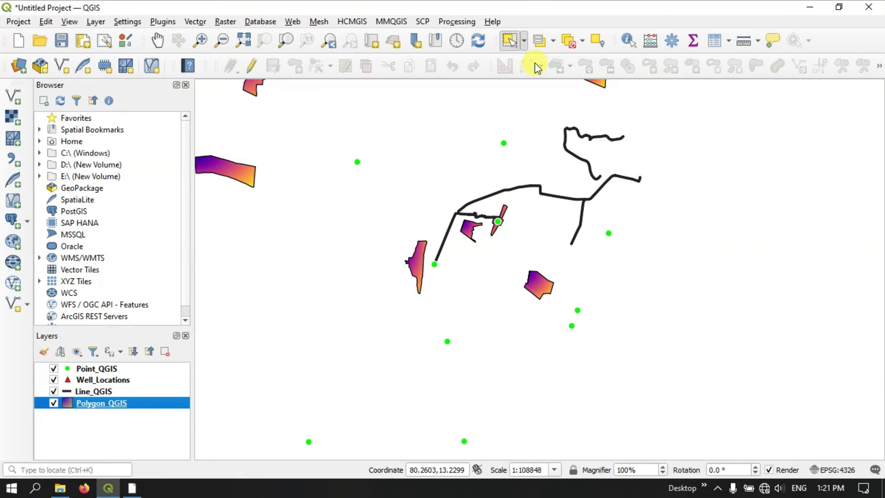
left_click(508, 214)
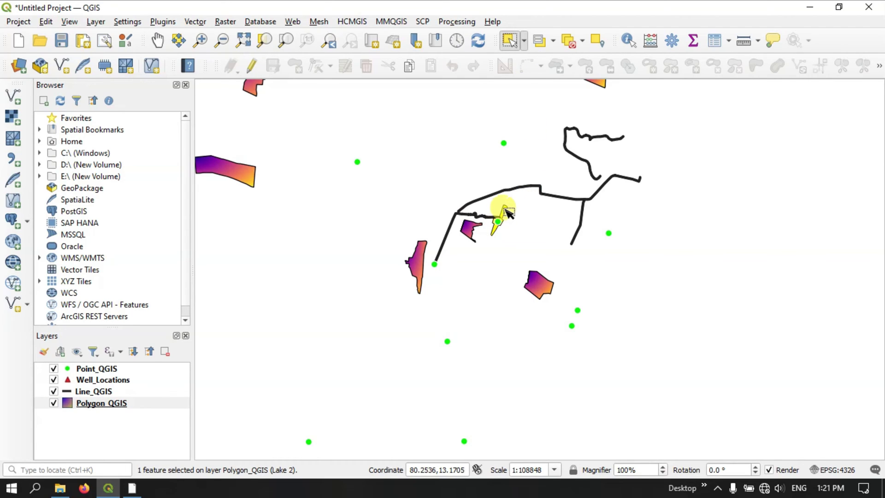
left_click(271, 47)
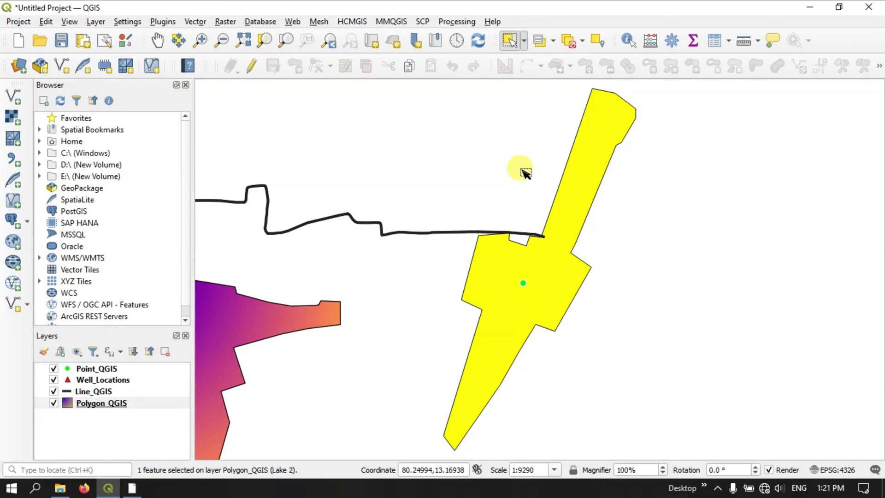
Step: Make Well_Locations active, select the easternmost well, SL48, and zoom the map to the selection
scroll(525, 174, "down", 4)
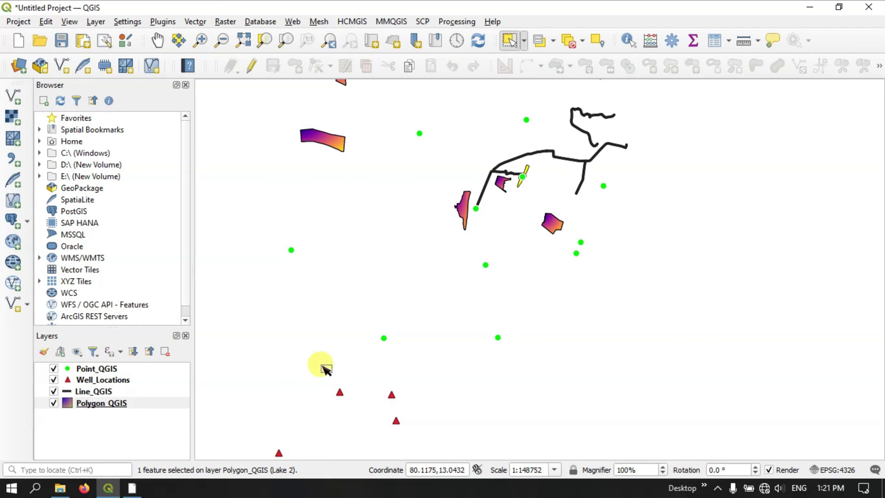
left_click(112, 380)
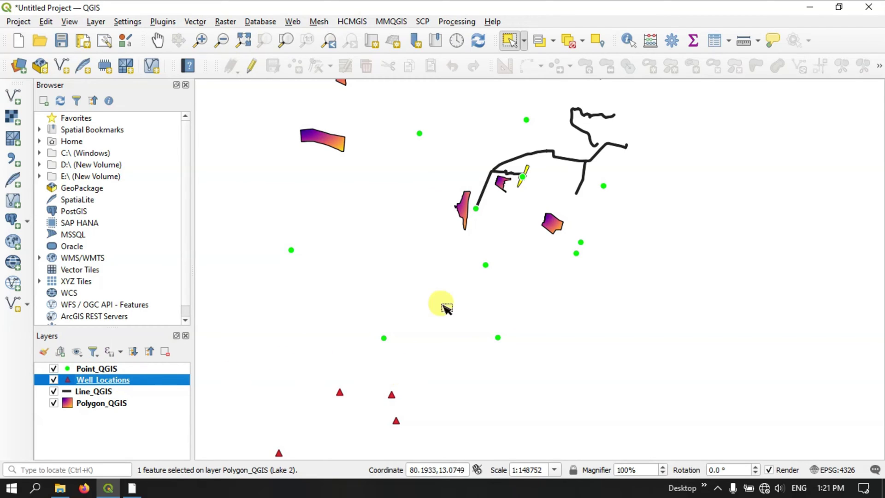
scroll(448, 306, "down", 2)
left_click(471, 303)
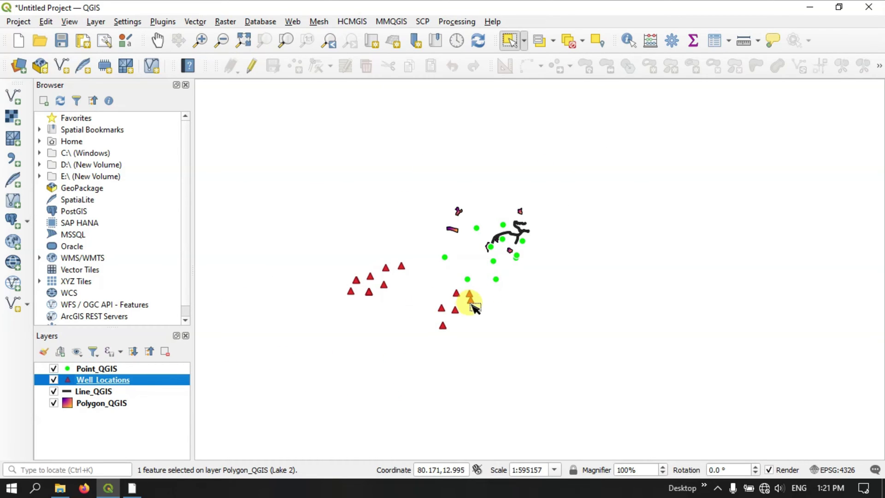
left_click(474, 304)
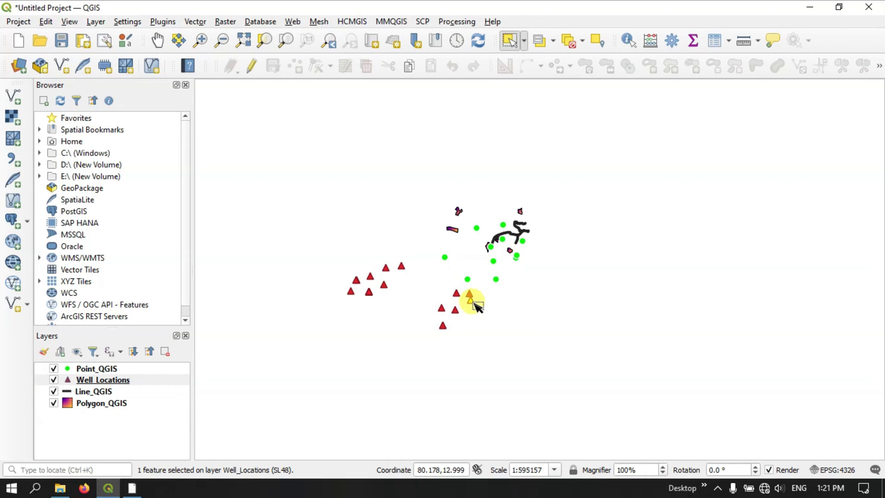
left_click(265, 43)
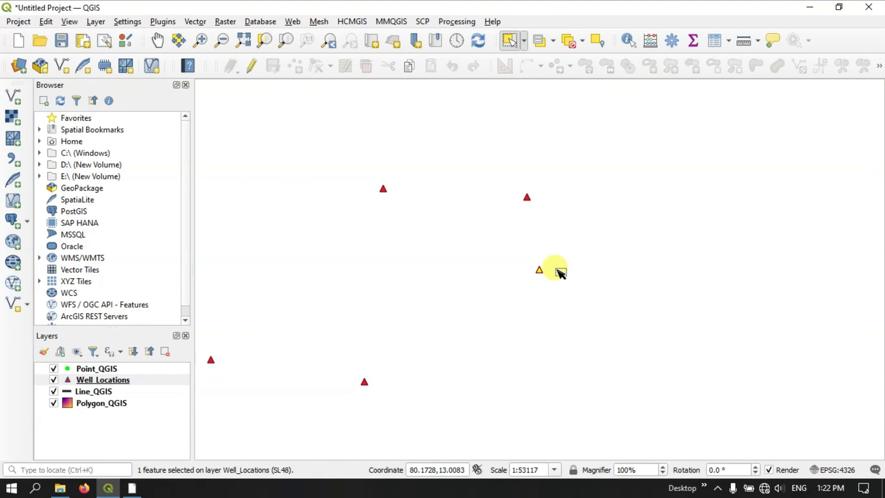
Step: Open the Well_Locations attribute table and place it lower so that part of the map stays in view
scroll(560, 272, "down", 3)
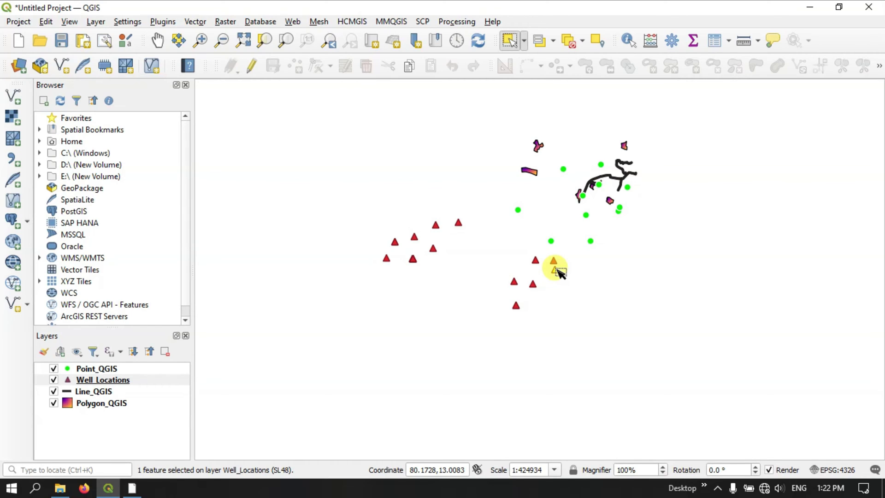
right_click(107, 386)
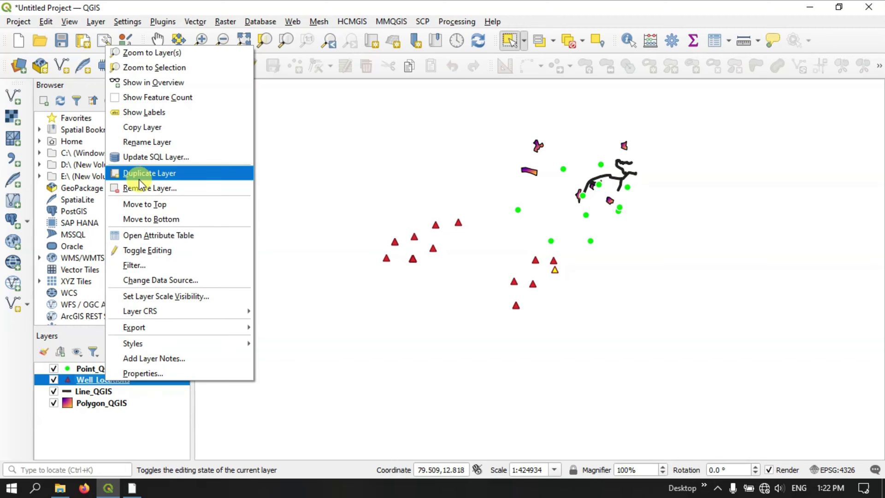
left_click(152, 237)
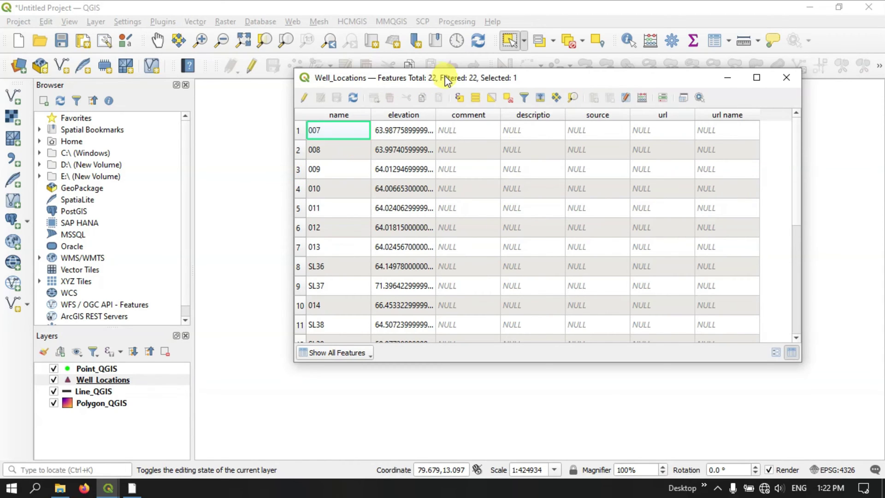
left_click_drag(447, 78, 468, 226)
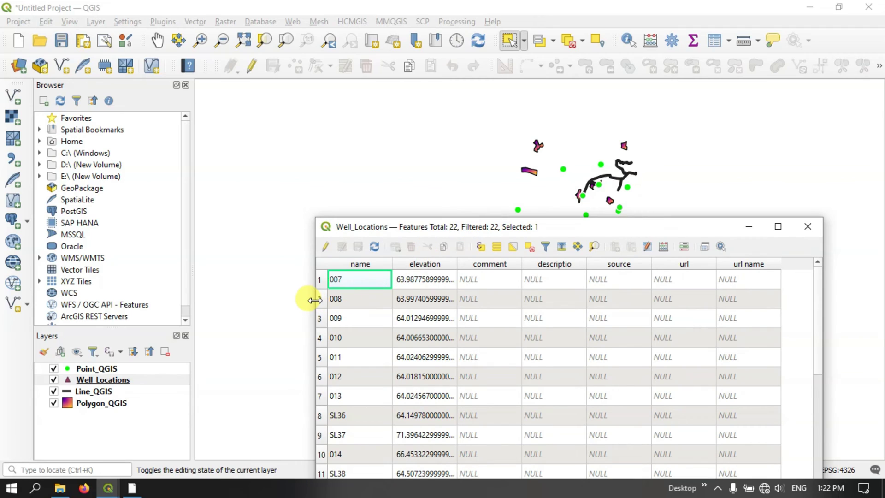
Step: Select the row of well 014 in the attribute table, zoom the map to it and uncover the selected point
scroll(364, 322, "down", 2)
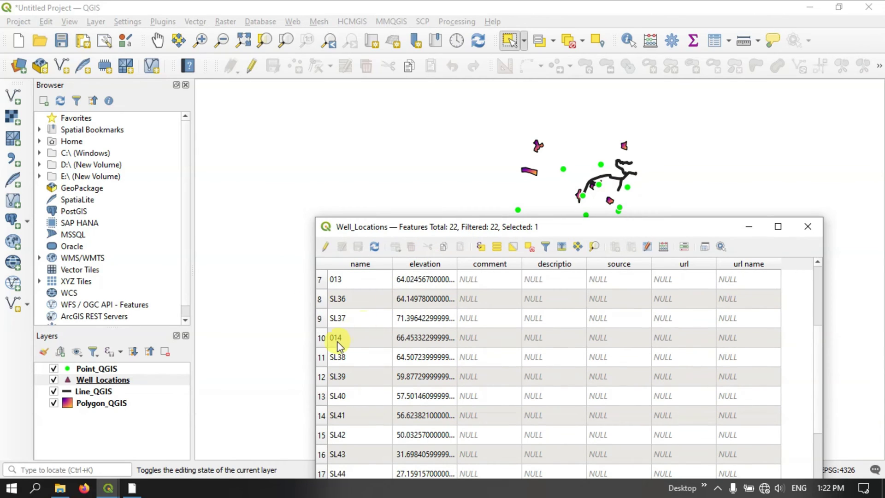
left_click(322, 339)
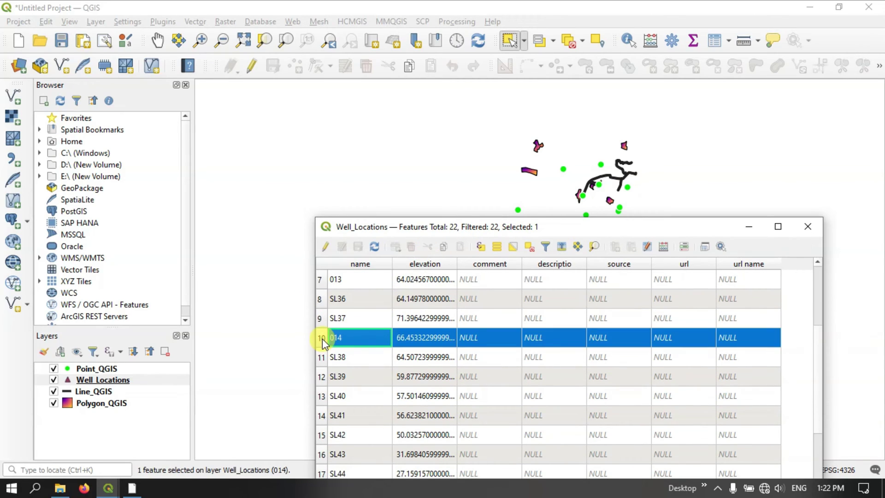
left_click(596, 247)
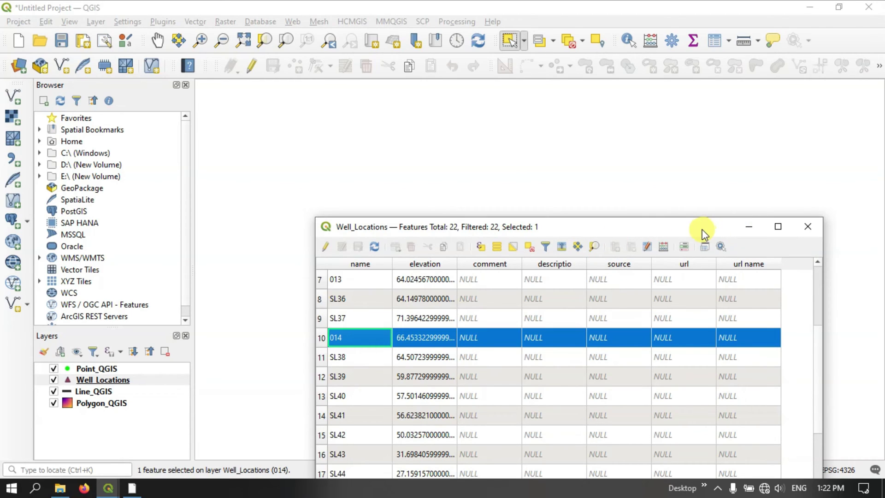
left_click_drag(701, 229, 607, 407)
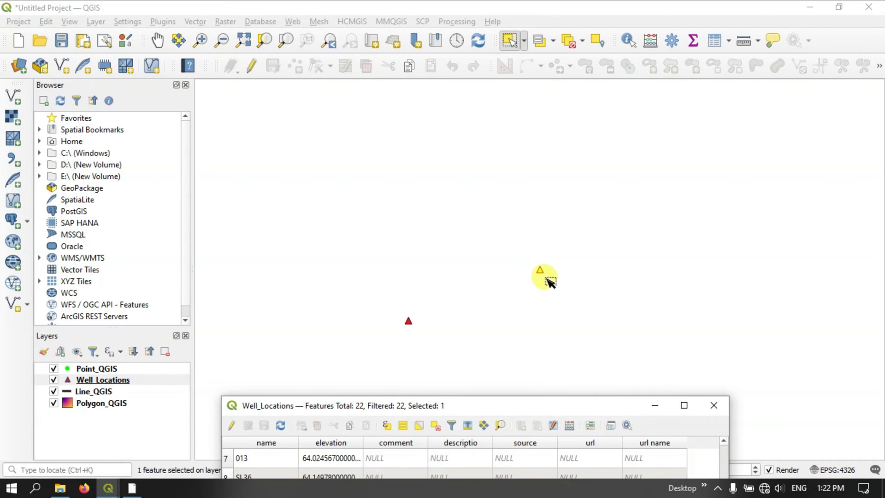
Step: Select the row of well SL45 in the attribute table, zoom the map to it and minimize the table
left_click_drag(541, 404, 423, 116)
scroll(166, 275, "down", 2)
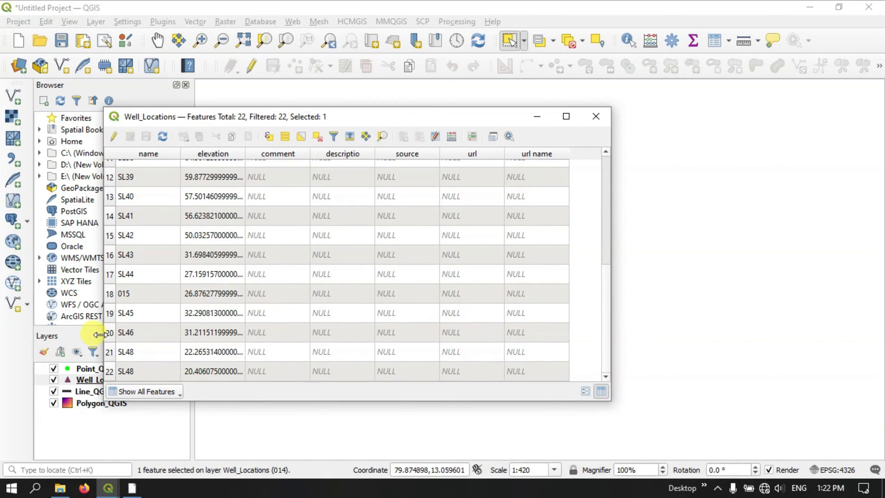
left_click(110, 316)
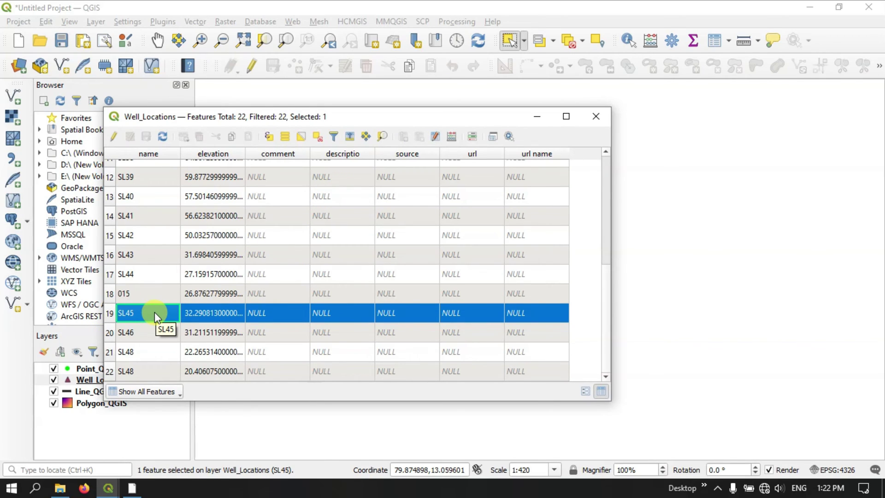
left_click(382, 136)
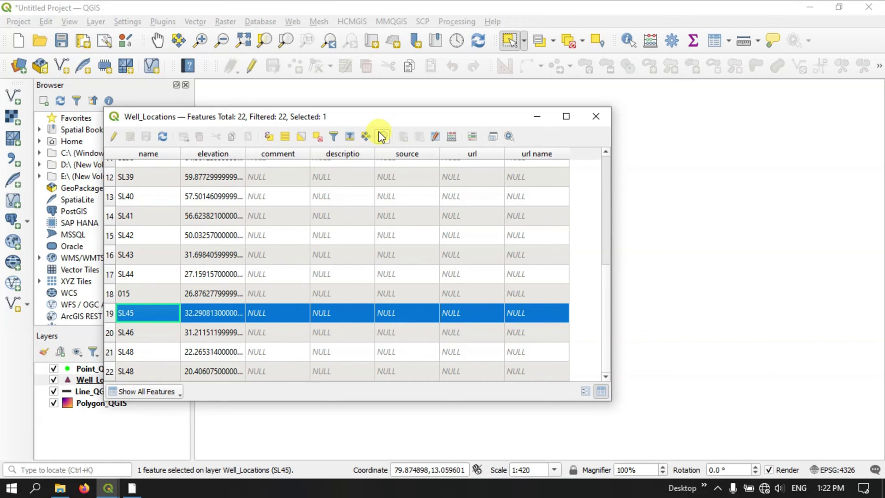
left_click(537, 116)
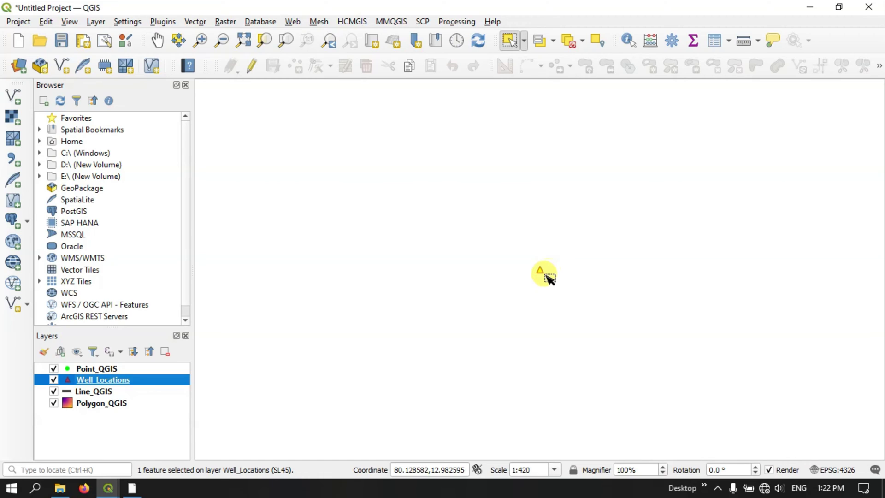
Step: Zoom to the Point_QGIS layer with the wells in view and deselect features from all layers
right_click(116, 369)
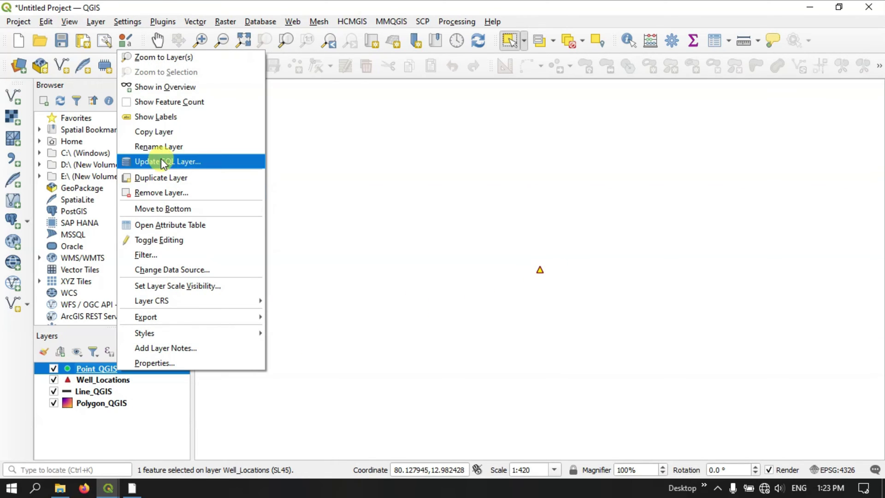
left_click(166, 57)
scroll(390, 198, "down", 1)
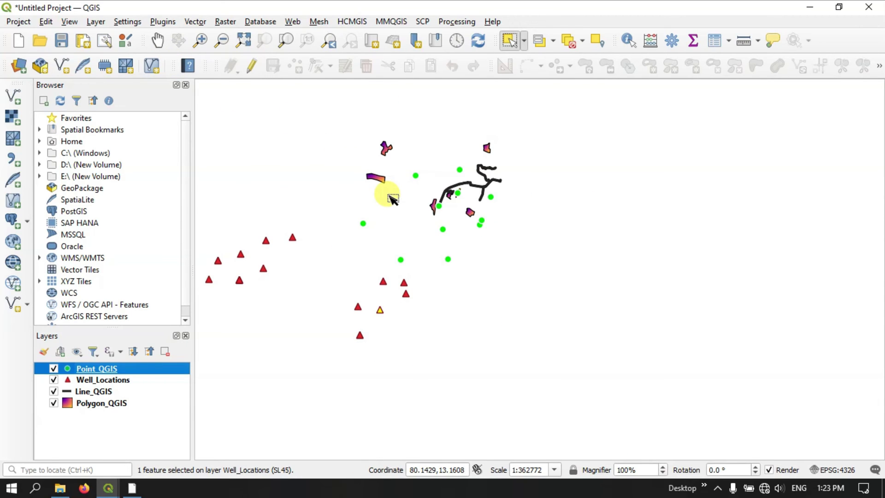
left_click_drag(391, 198, 576, 202)
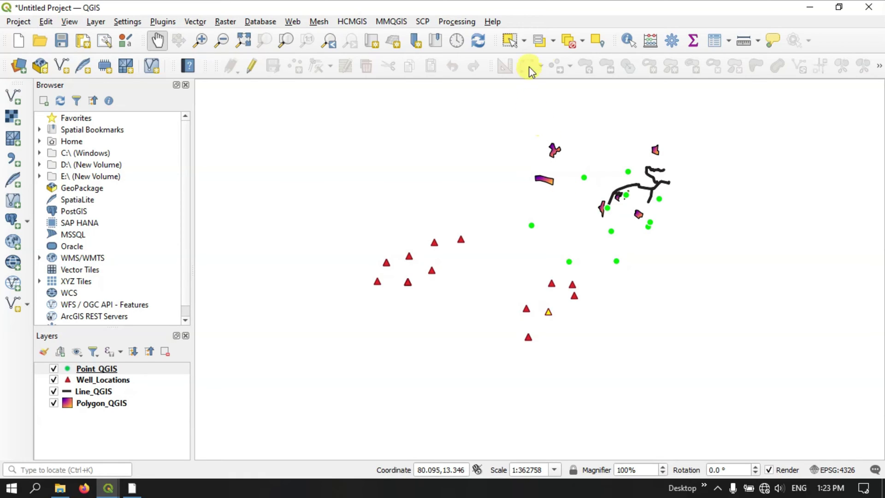
left_click(568, 41)
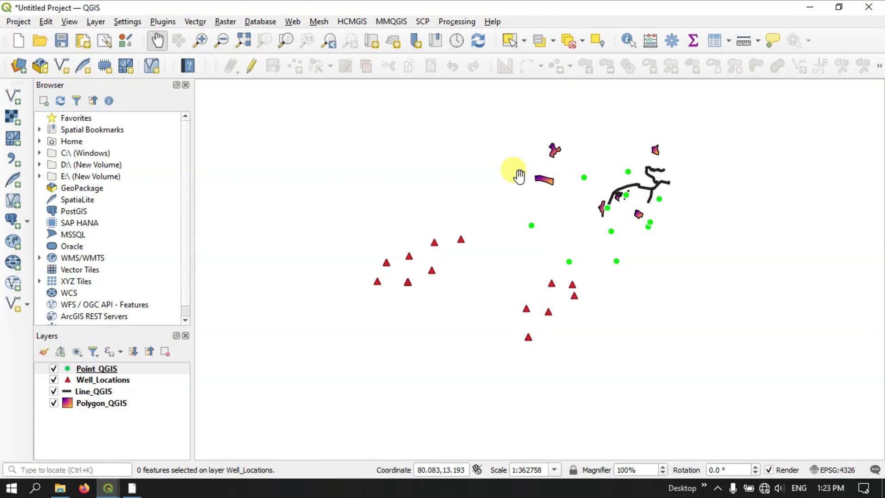
Step: Try to select a well of the western cluster with Select Features while Point_QGIS is active, then make Well_Locations active
left_click(524, 41)
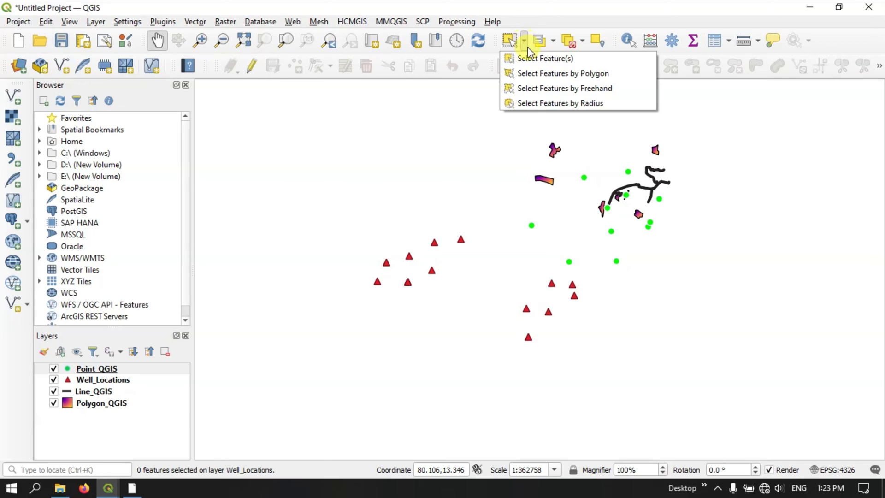
left_click(532, 58)
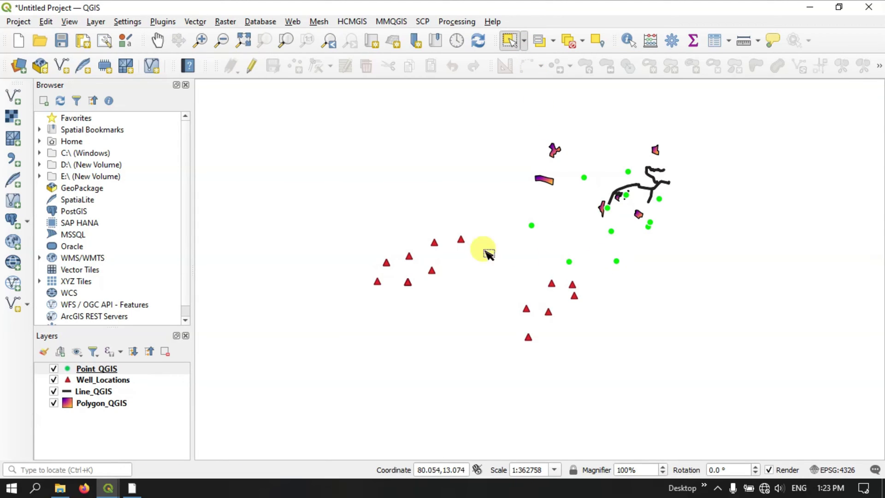
left_click(435, 244)
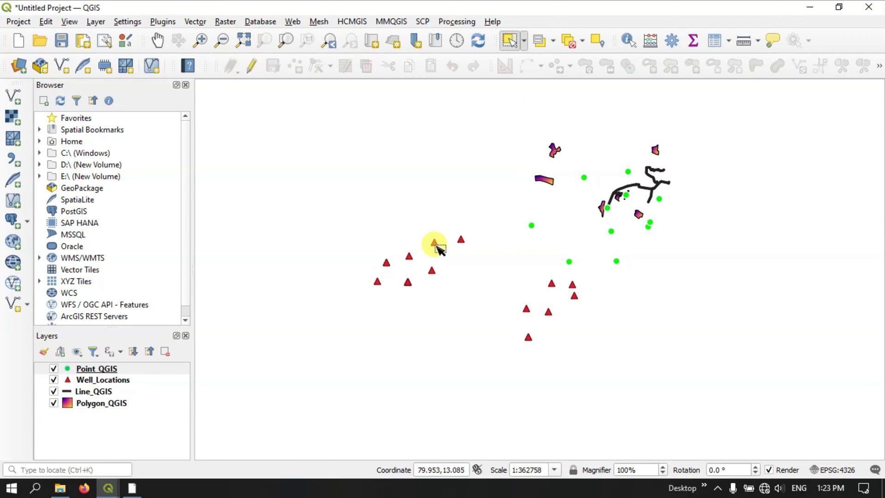
left_click(439, 247)
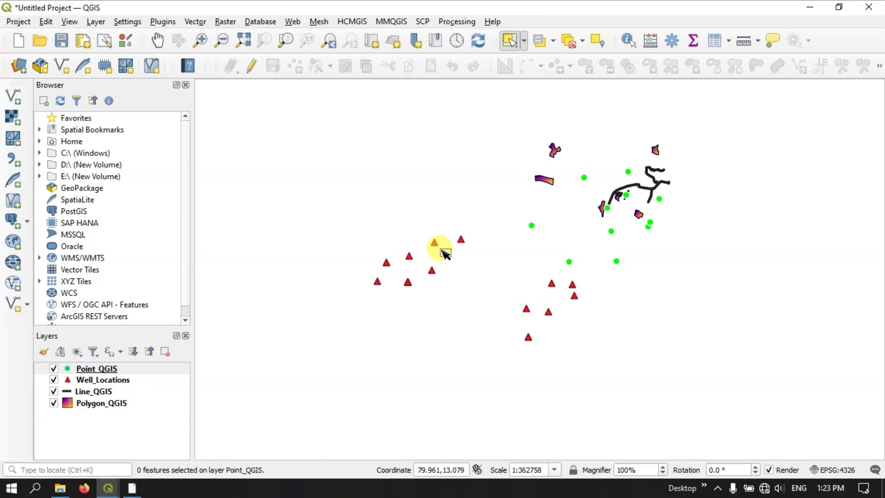
left_click(110, 380)
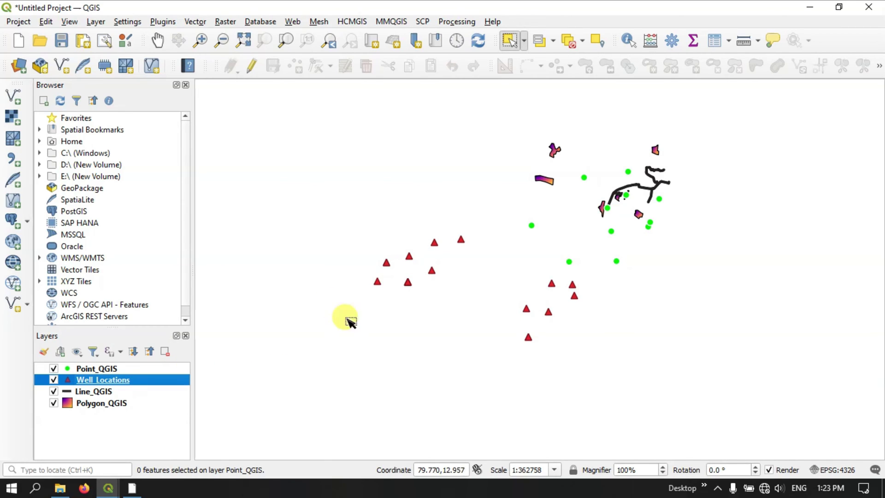
Step: Select several wells across the western and southern clusters of the Well_Locations layer on the map
left_click(432, 243)
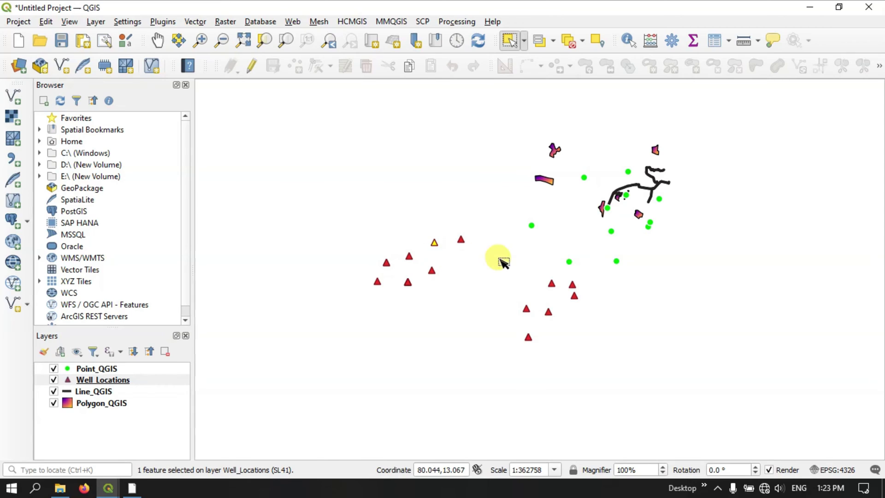
left_click(550, 315, "shift")
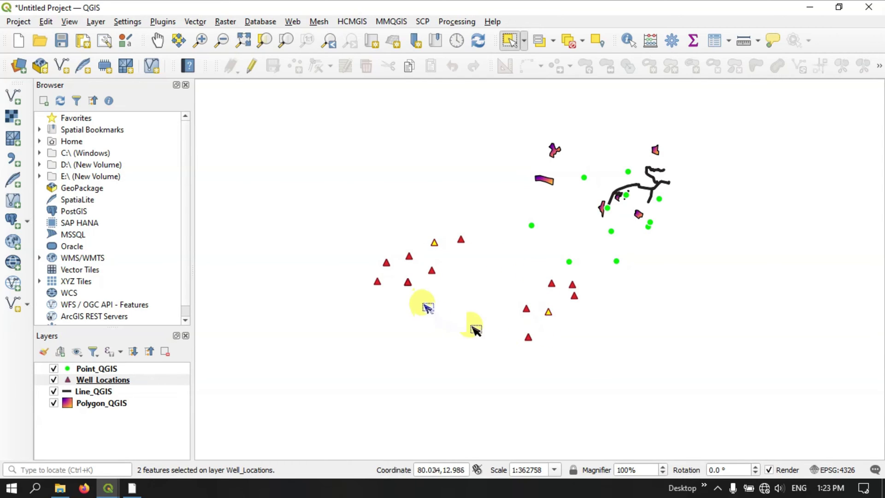
left_click(414, 289, "shift")
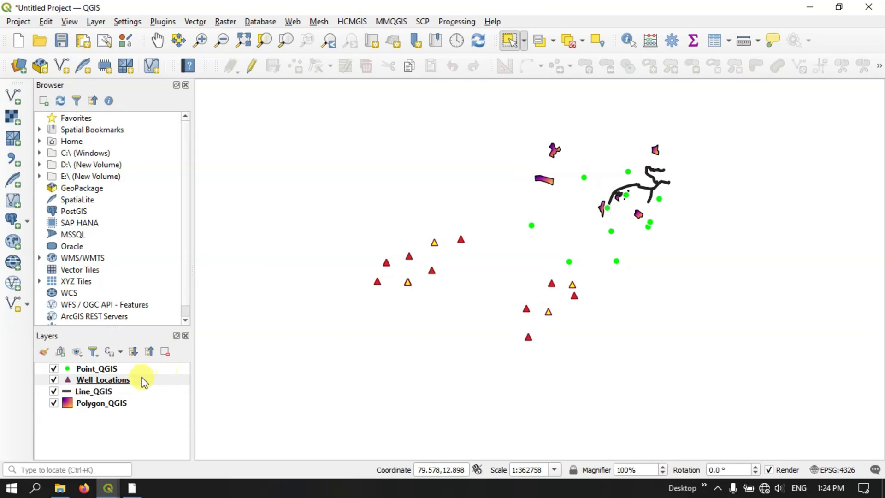
Step: Open the Well_Locations attribute table, look through the selected rows and view the feature display filter options
right_click(119, 383)
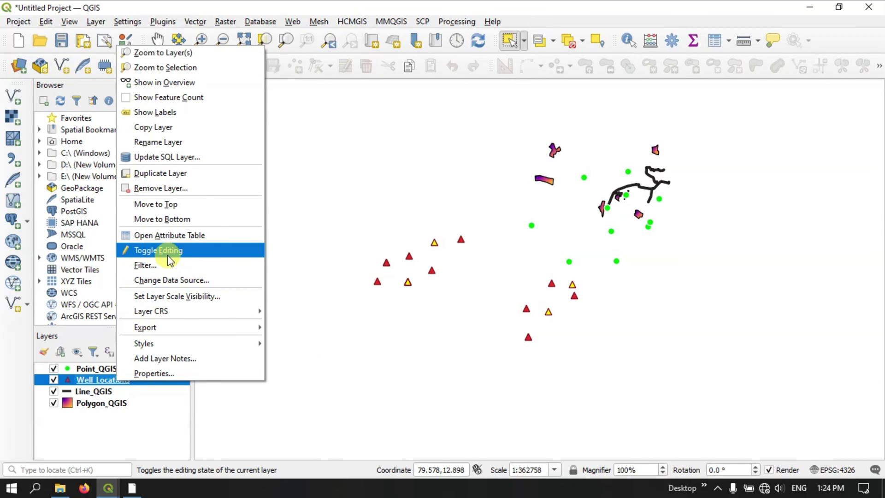
left_click(176, 236)
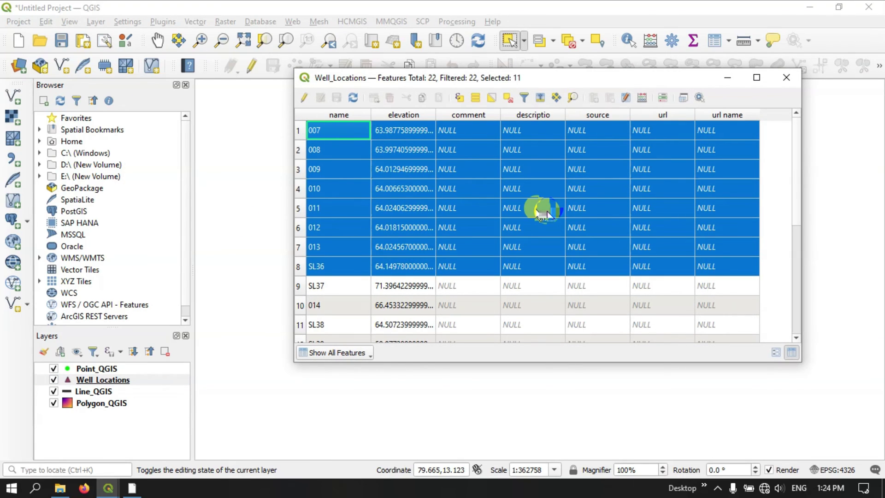
scroll(463, 182, "down", 1)
scroll(464, 182, "up", 1)
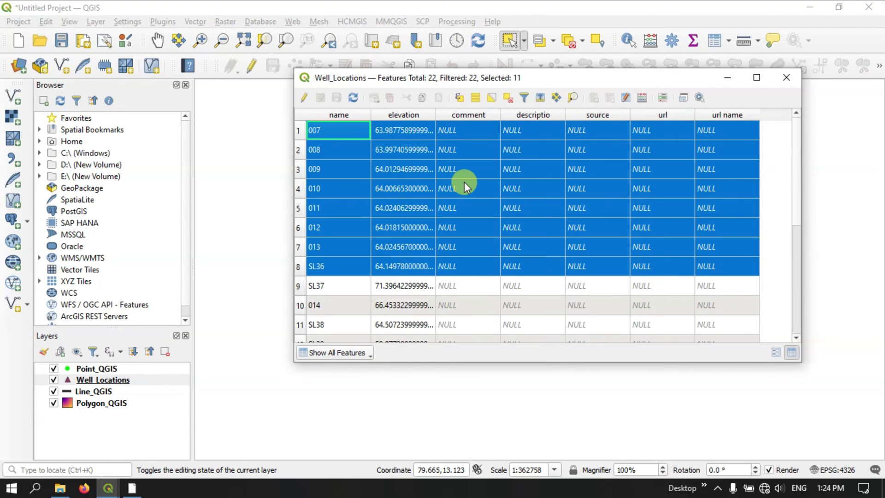
left_click(363, 353)
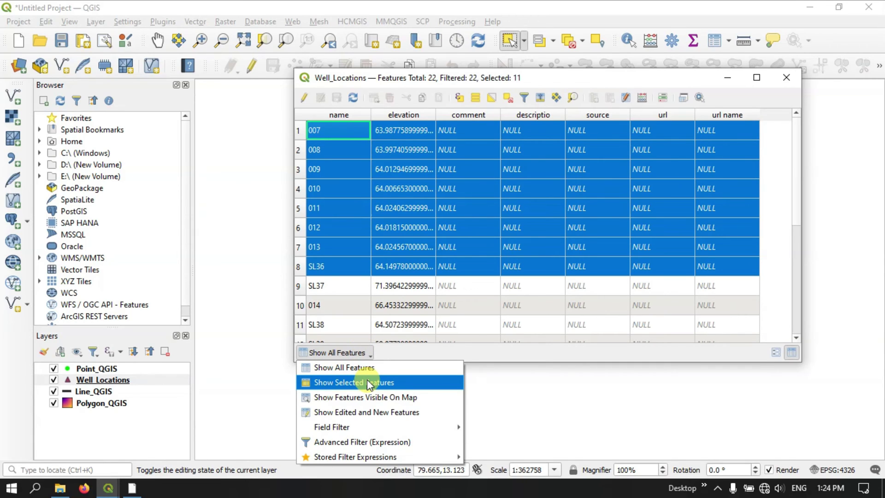
left_click(557, 356)
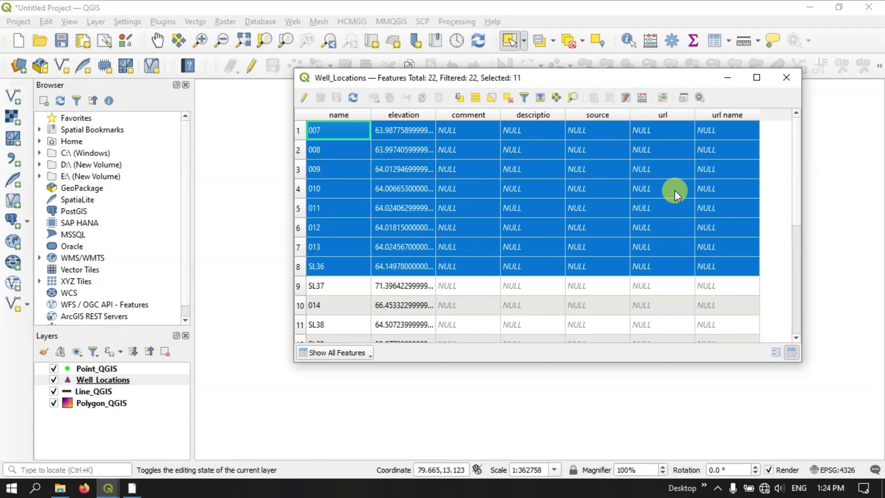
Step: Turn on editing for Well_Locations and define a new Text (string) field Well_Type with length 20 in the Field Calculator
left_click(304, 98)
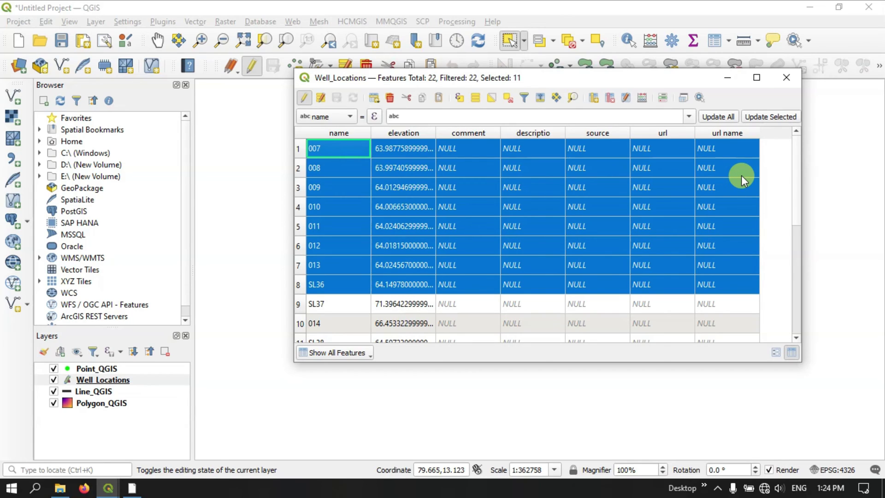
left_click(303, 97)
left_click(643, 99)
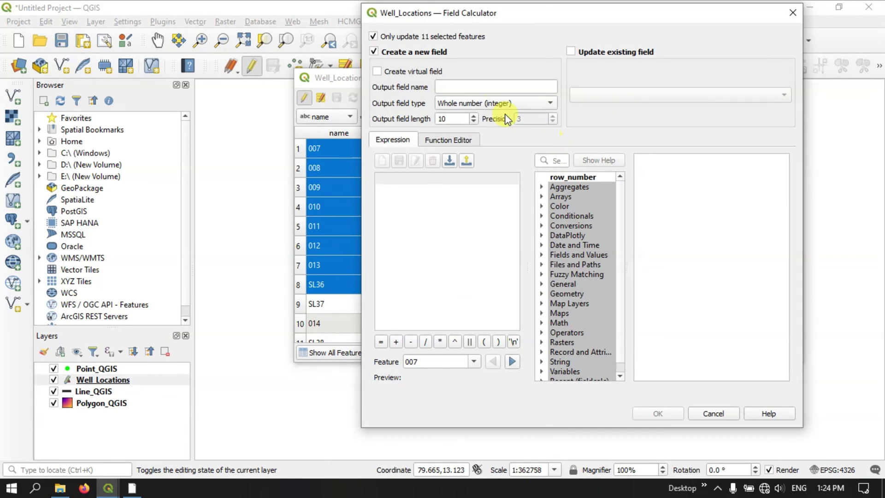
left_click(453, 88)
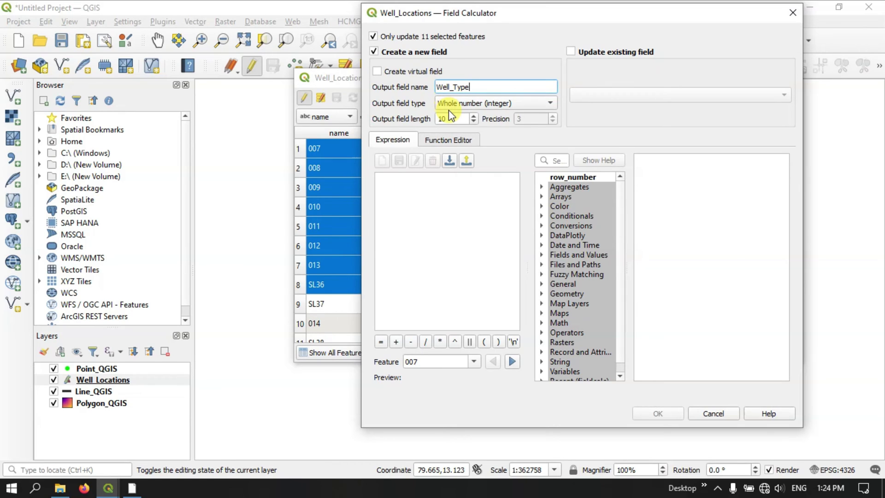
left_click(460, 104)
left_click(460, 139)
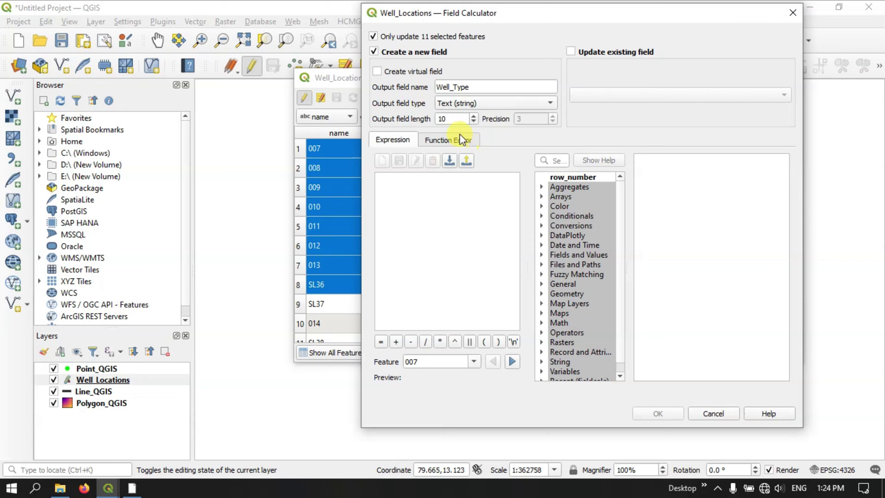
left_click(453, 119)
left_click_drag(453, 119, 434, 123)
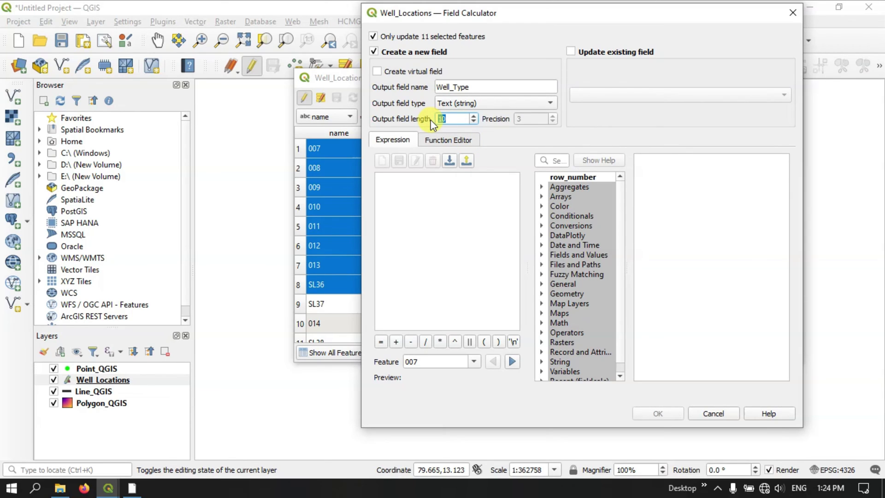
type("20")
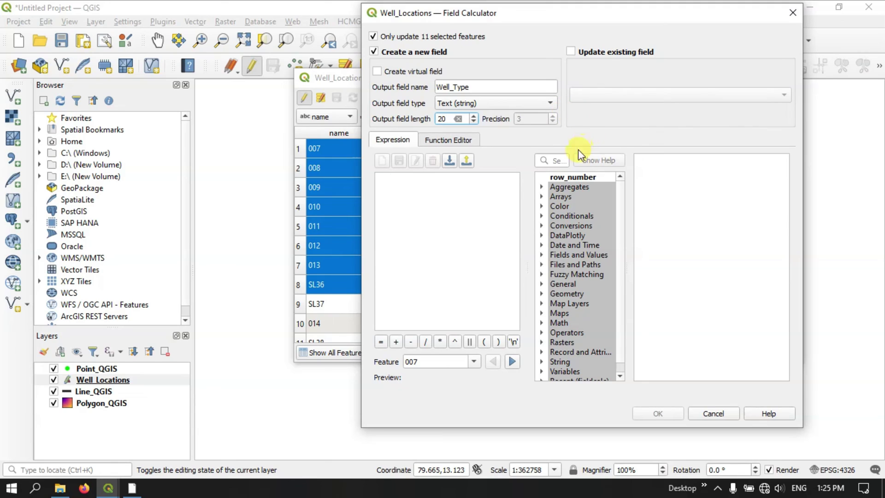
Step: Enter the expression 'Bore Well' for the new field and apply it to the selected wells only
left_click(465, 179)
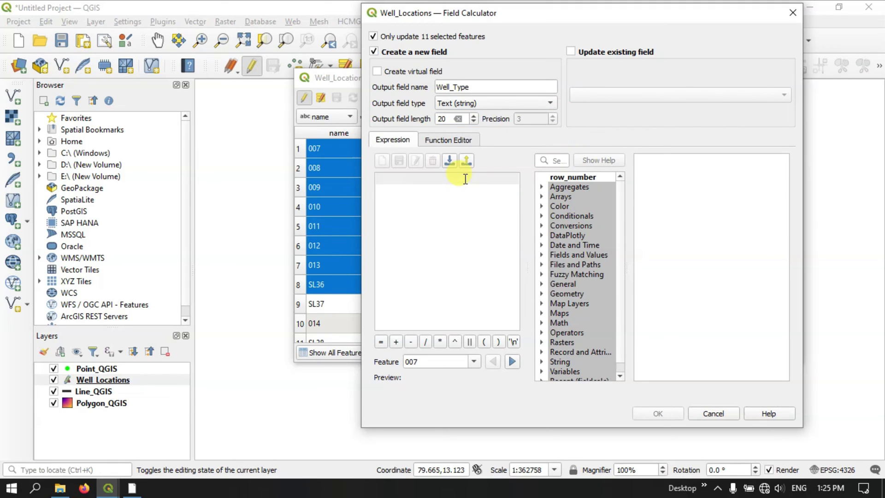
type("'")
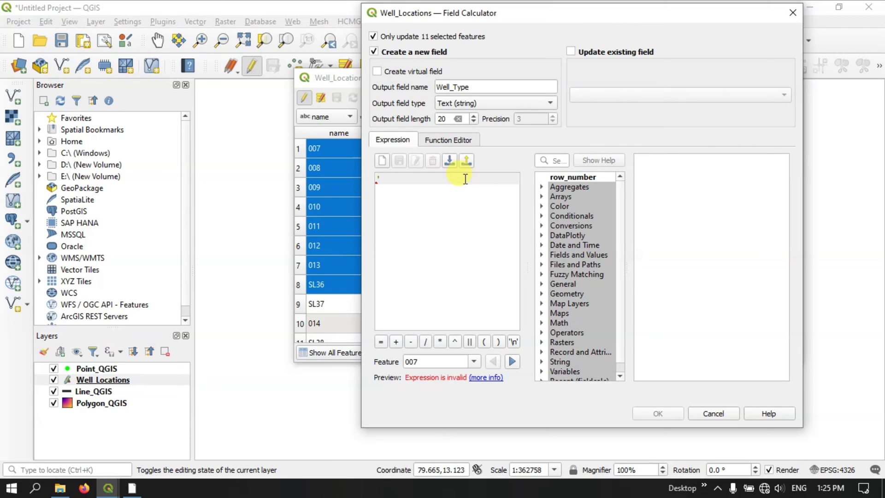
type("Bore Well'")
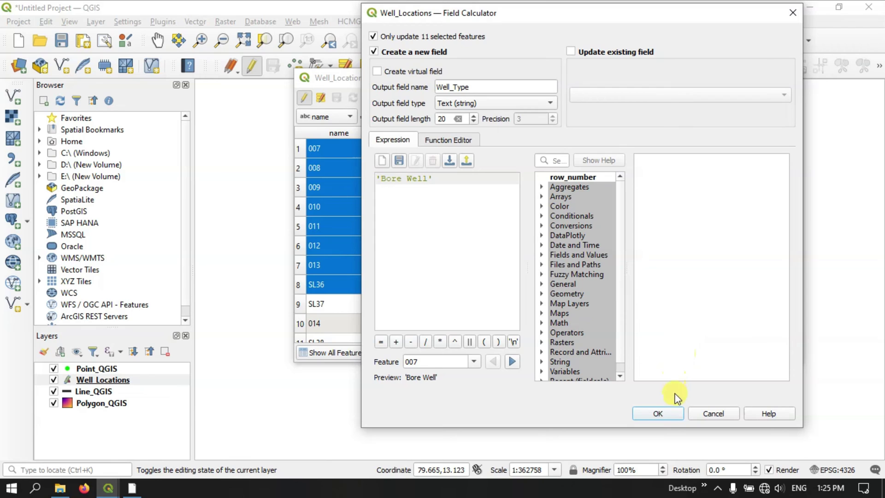
left_click(669, 415)
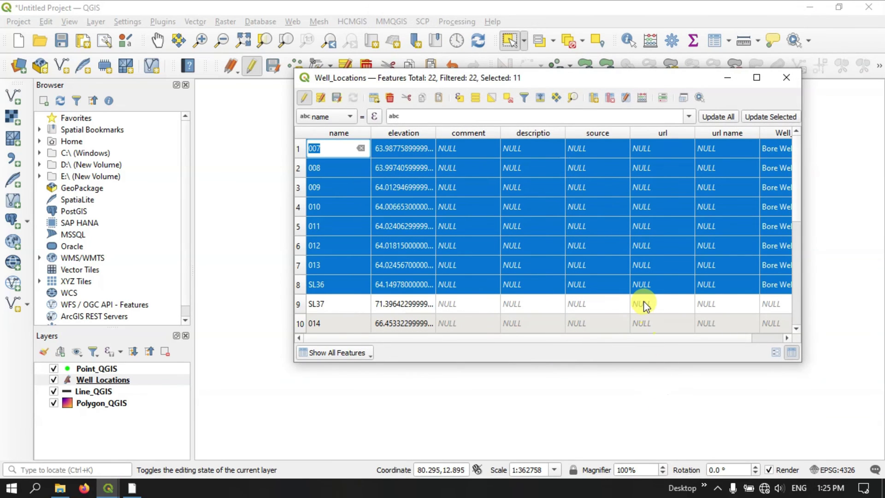
Step: Check the Well_Type values of the selected and unselected rows, then minimize the attribute table
scroll(640, 341, "right", 2)
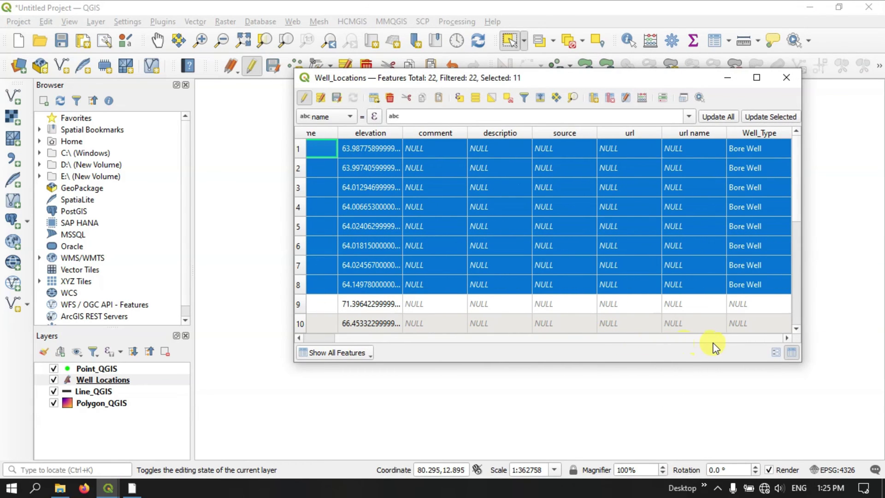
scroll(761, 226, "down", 4)
scroll(762, 225, "up", 3)
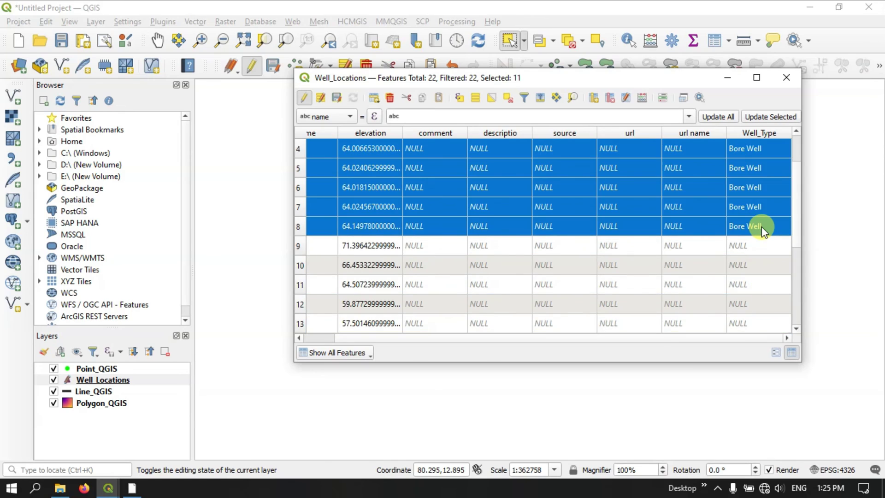
scroll(762, 226, "down", 3)
scroll(761, 226, "up", 4)
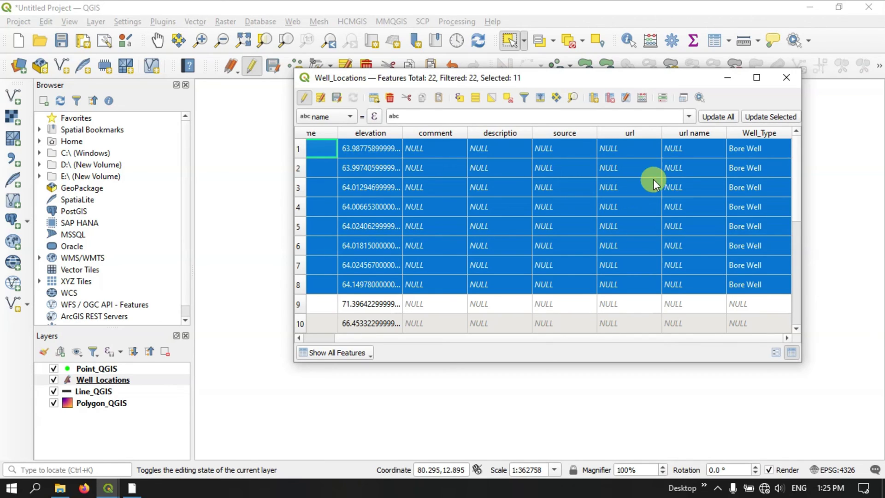
left_click(729, 79)
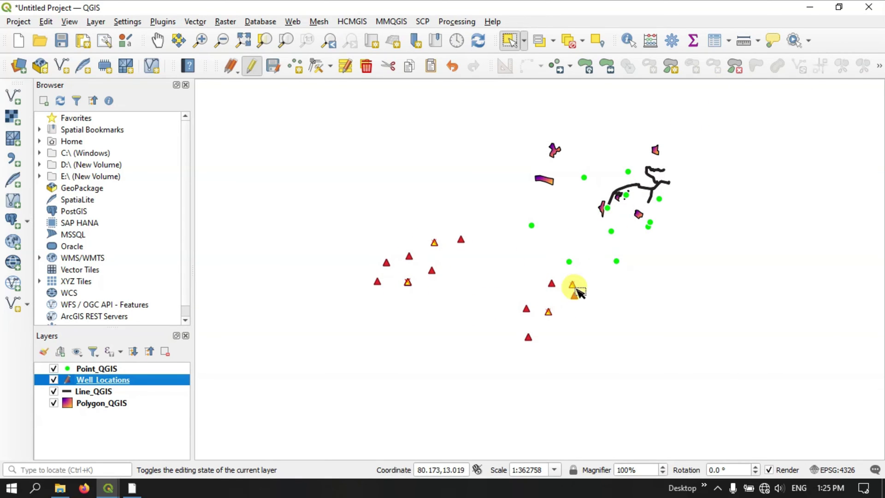
Step: Examine the selected wells of the western cluster closely on the map and return to the overview of all layers
scroll(418, 266, "up", 2)
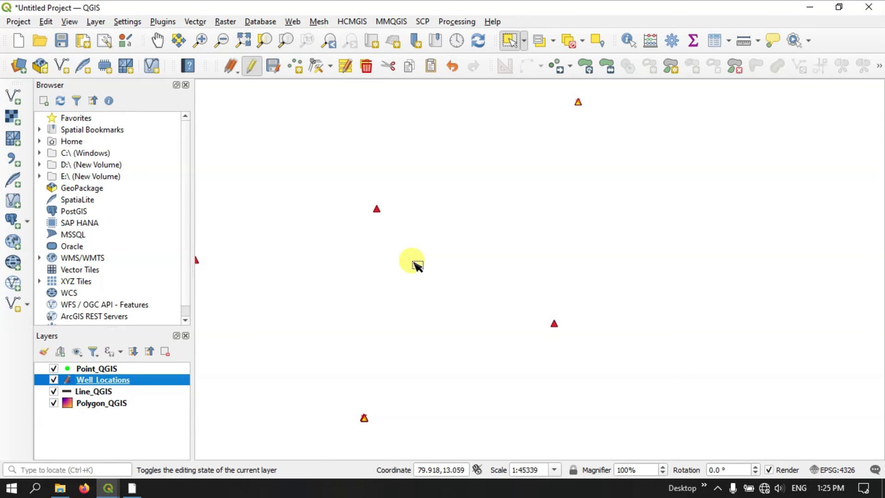
scroll(501, 210, "down", 1)
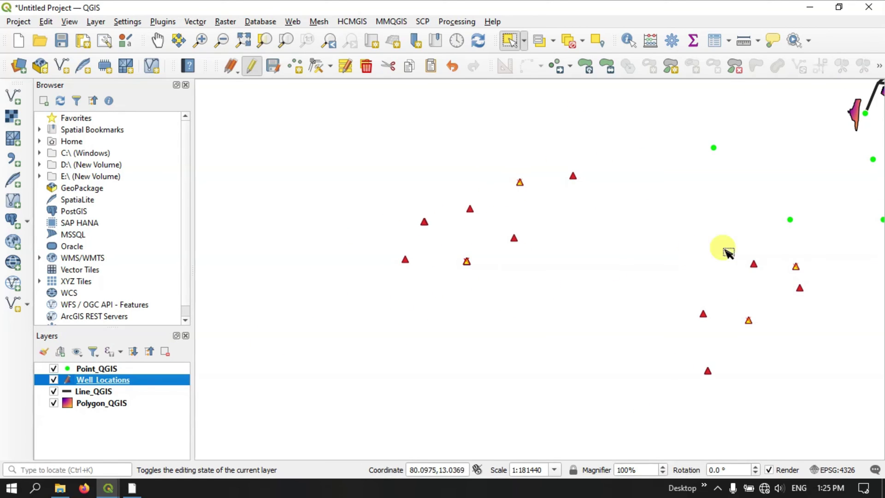
scroll(536, 167, "up", 8)
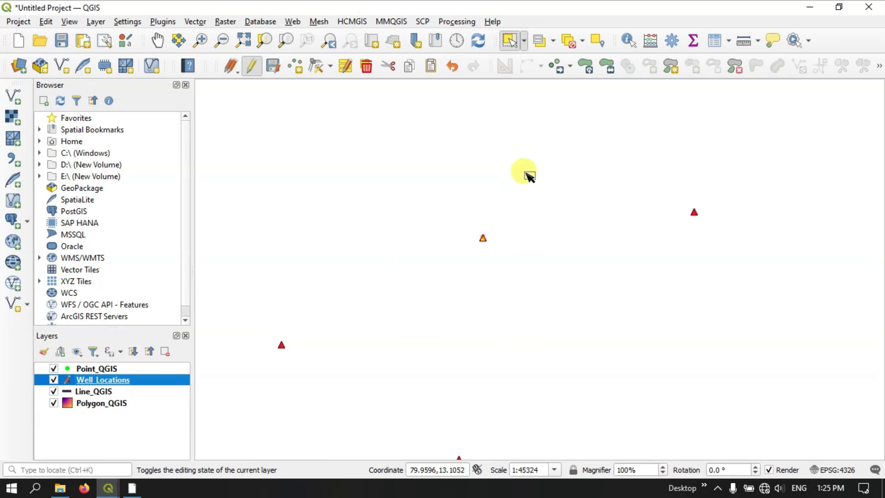
scroll(425, 164, "up", 1)
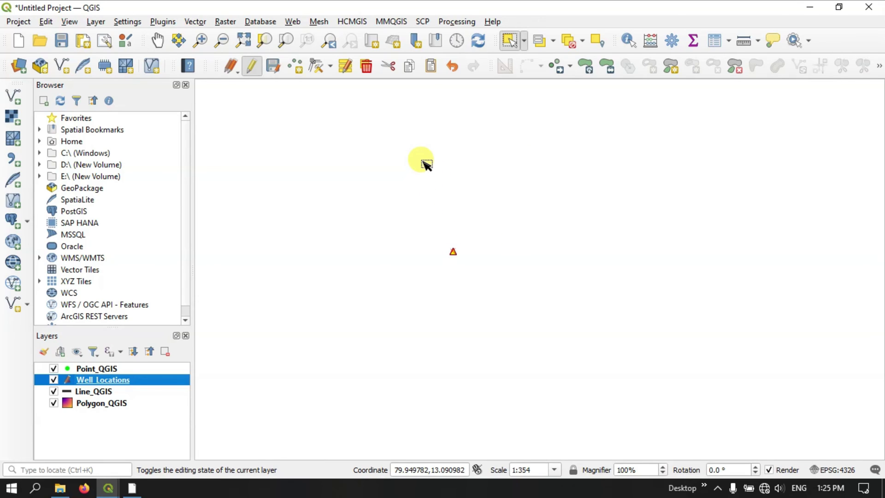
scroll(450, 227, "up", 1)
scroll(461, 263, "down", 3)
scroll(461, 263, "down", 8)
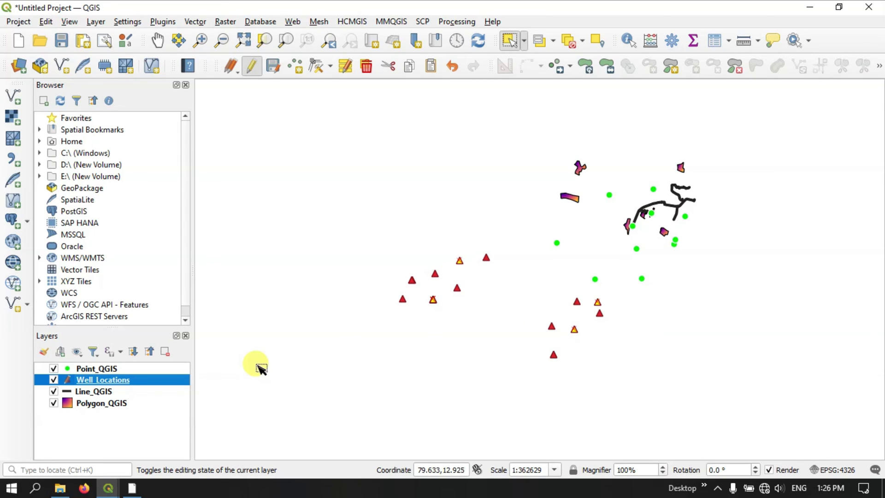
Step: Save the edits of the Well_Locations layer and turn off its editing mode
right_click(122, 386)
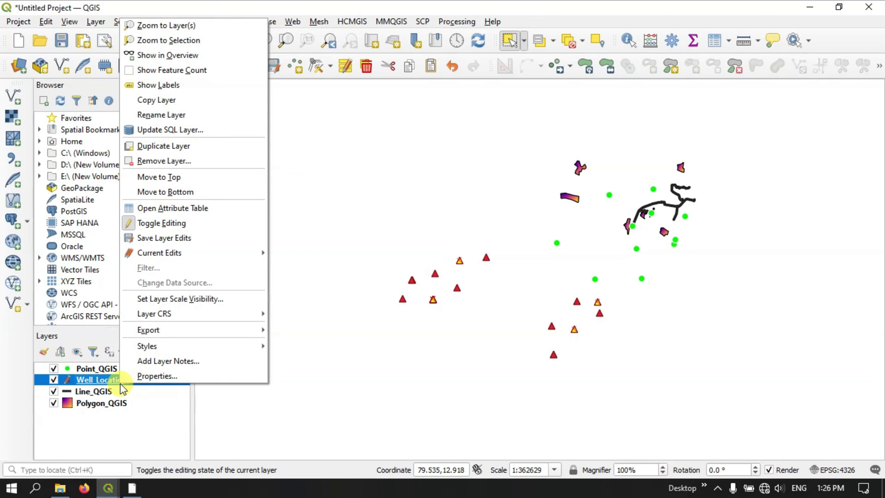
left_click(165, 239)
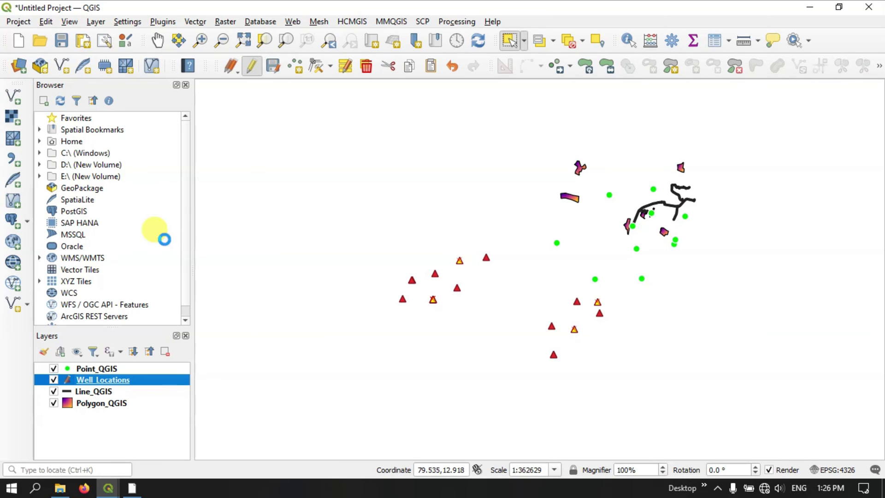
right_click(129, 379)
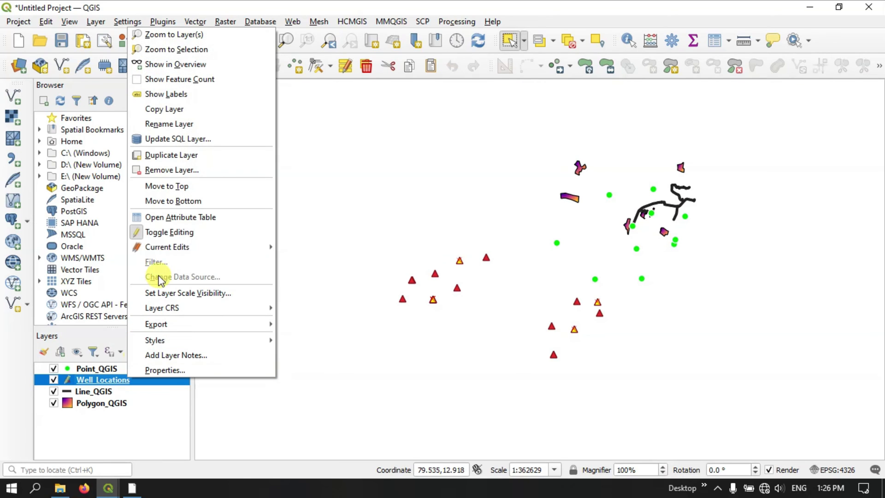
left_click(169, 233)
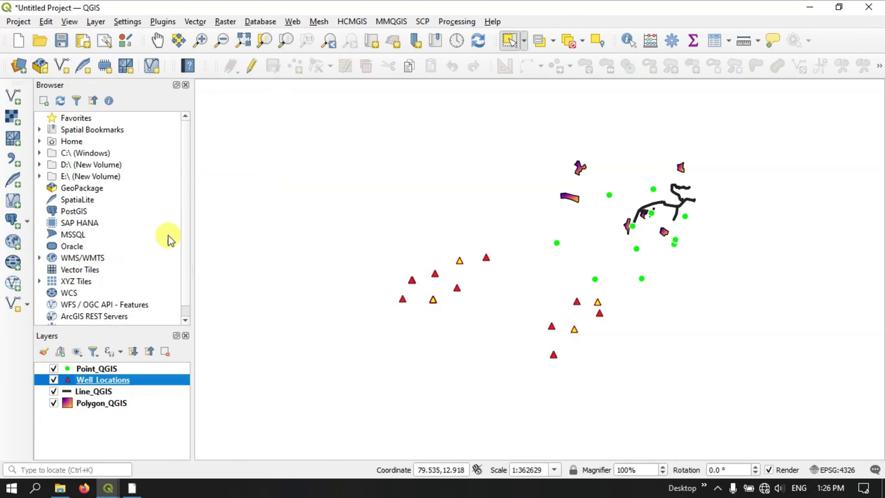
Step: Start exporting the Well_Locations features to a new file, review the available formats and choose ESRI Shapefile
right_click(130, 380)
mouse_move(209, 325)
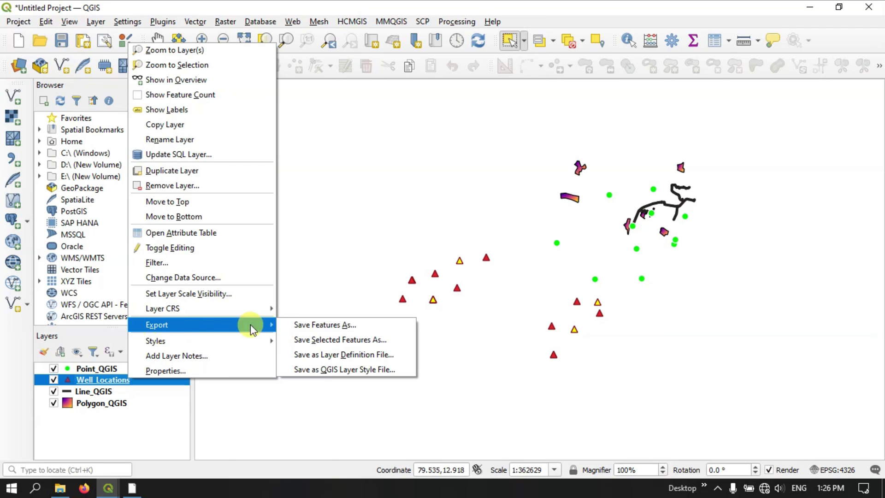
left_click(310, 323)
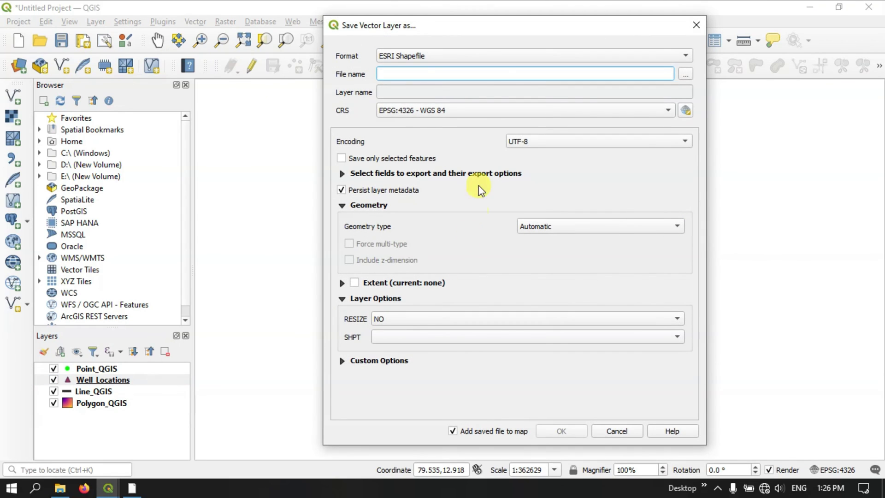
left_click(522, 57)
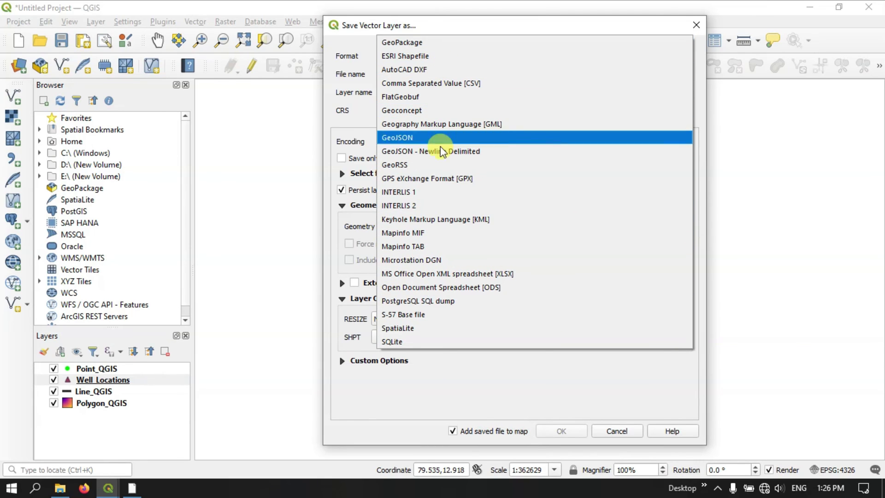
left_click(352, 57)
left_click(397, 56)
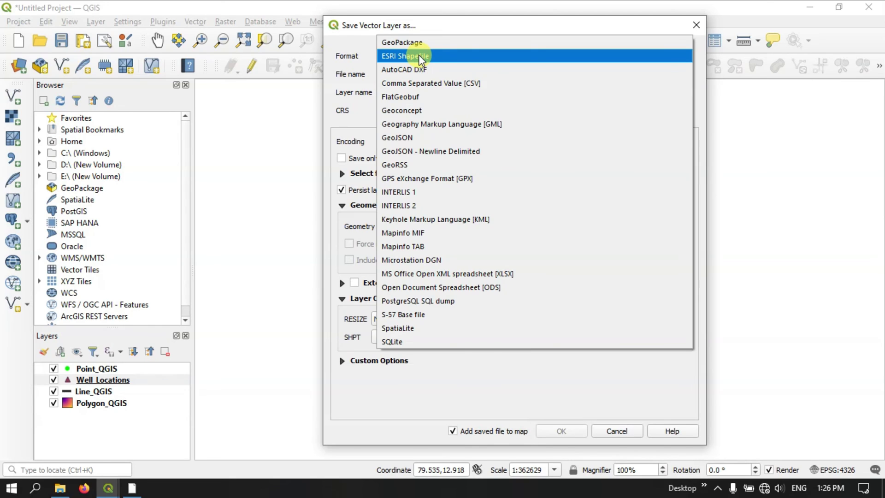
Step: Set the export format to ESRI Shapefile and the output file to Bore_Well in the Documents folder
left_click(418, 55)
left_click(397, 80)
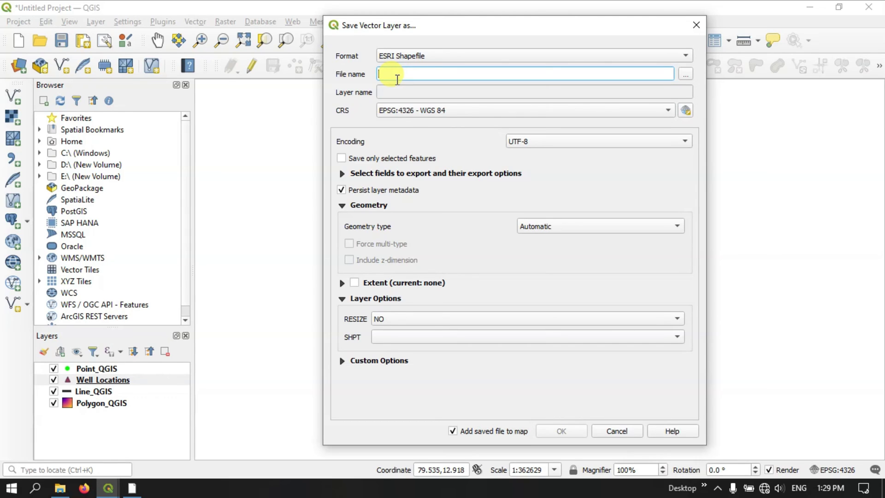
type("Bore Well")
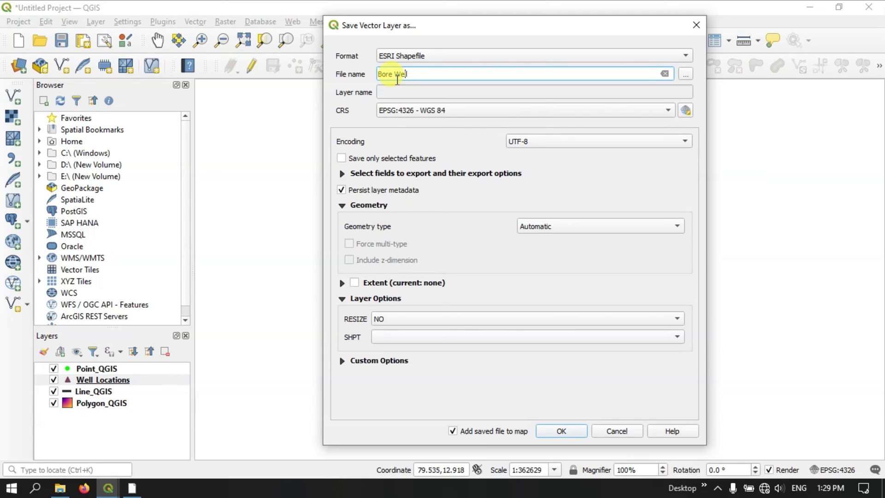
key("BackSpace")
type("_")
left_click(444, 113)
left_click(444, 112)
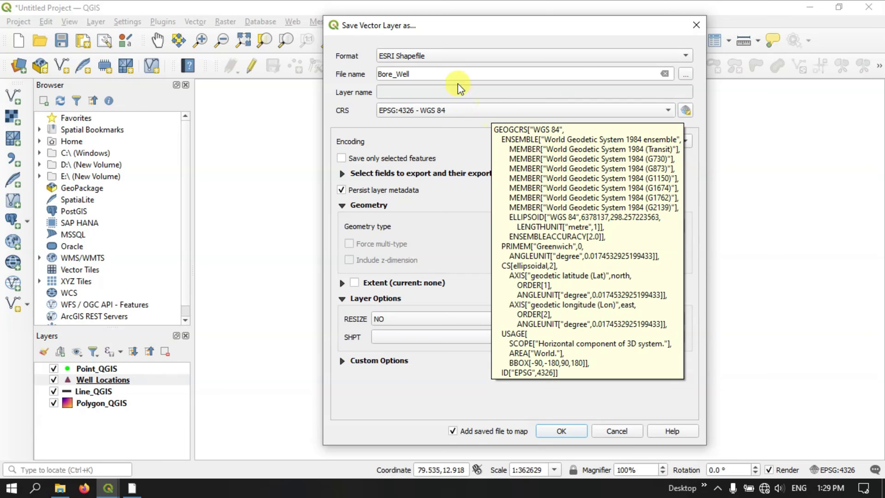
left_click(452, 76)
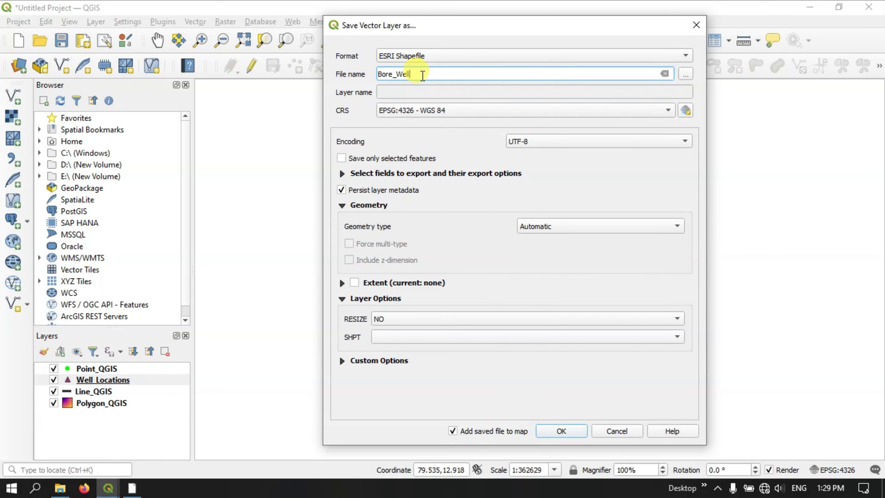
left_click(686, 73)
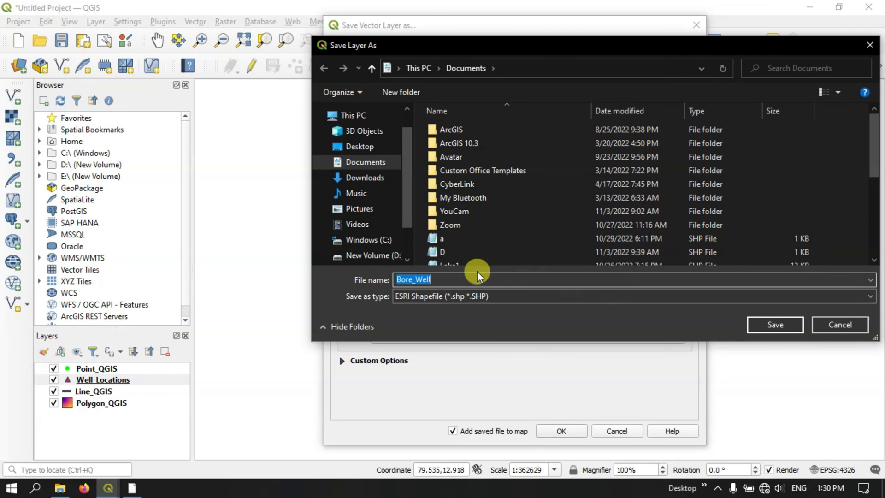
key("Return")
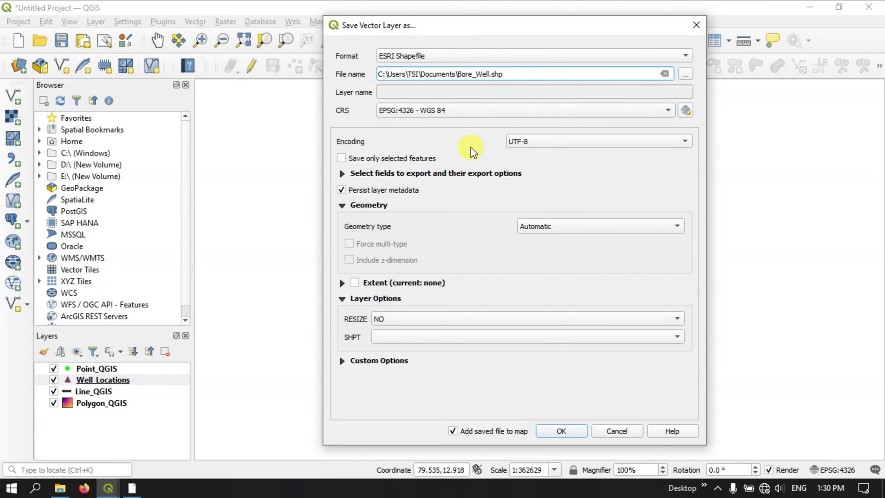
Step: Keep EPSG:4326 - WGS 84 as the CRS and export all Well_Locations features, adding the file to the map
left_click(401, 114)
left_click(401, 110)
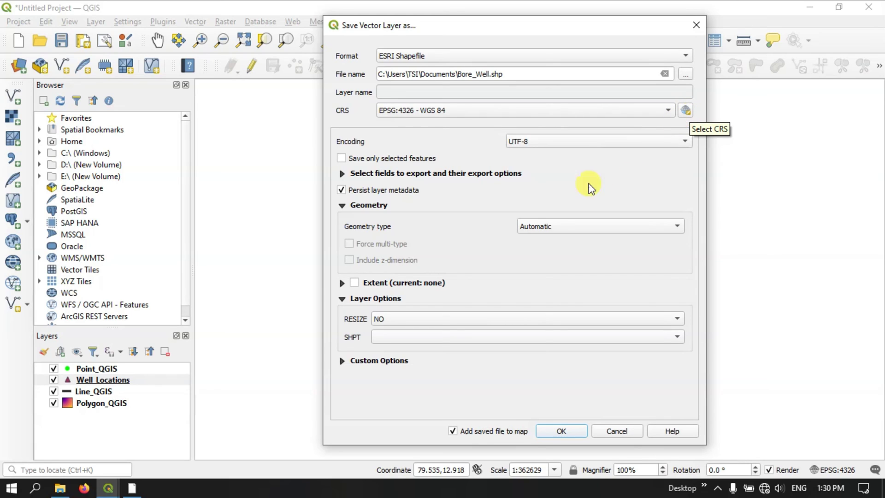
left_click(562, 431)
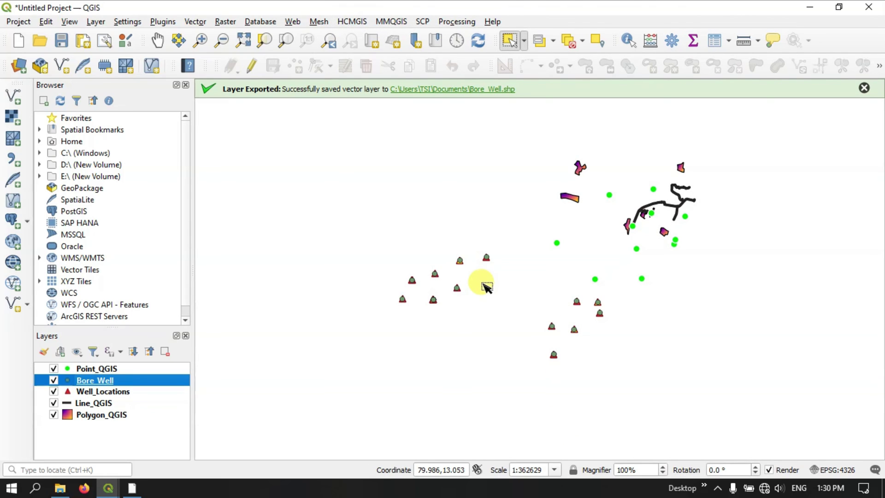
Step: Inspect the exported Bore_Well points on the map and check the Well_Type values in the Well_Locations attribute table
scroll(485, 286, "up", 1)
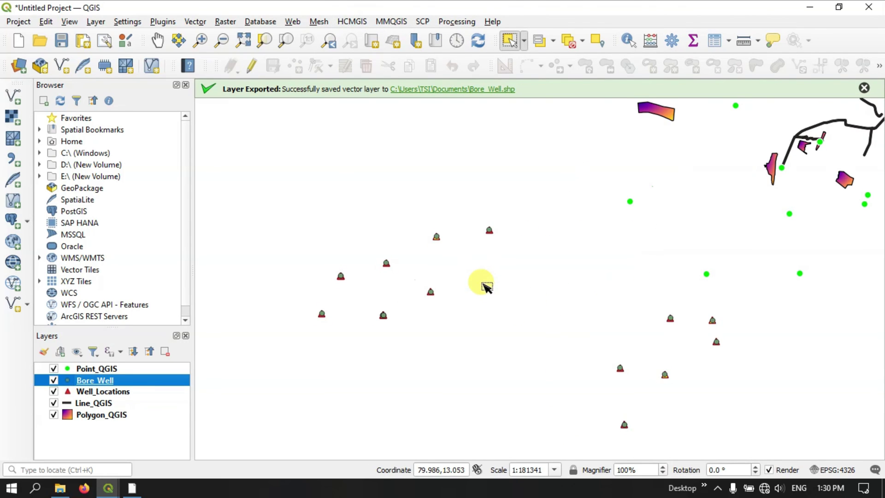
scroll(485, 285, "down", 1)
scroll(485, 286, "down", 1)
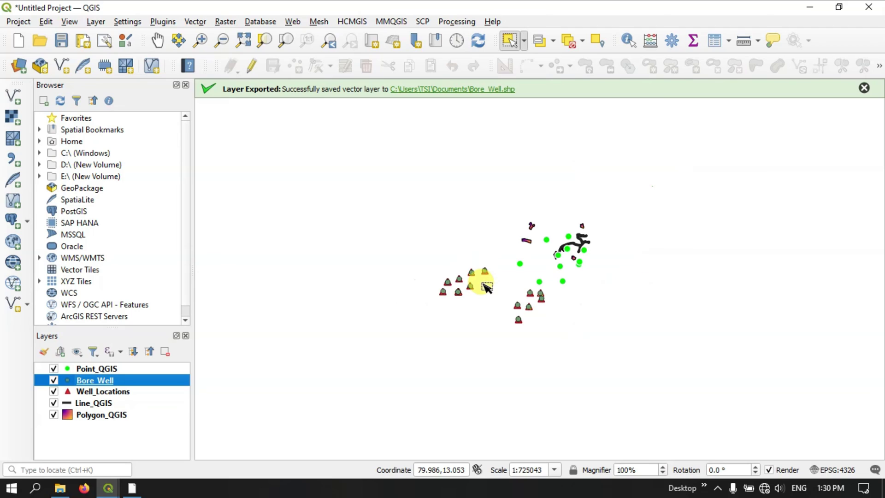
scroll(485, 286, "up", 1)
scroll(485, 286, "up", 1)
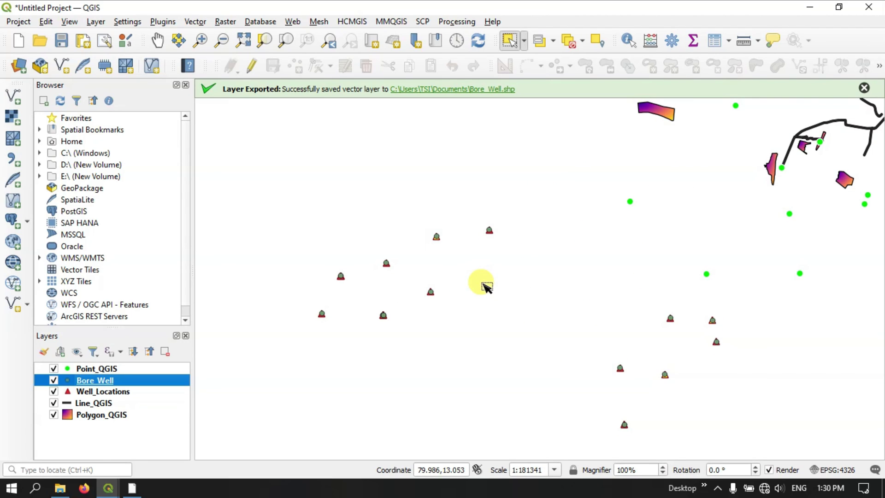
key("Down")
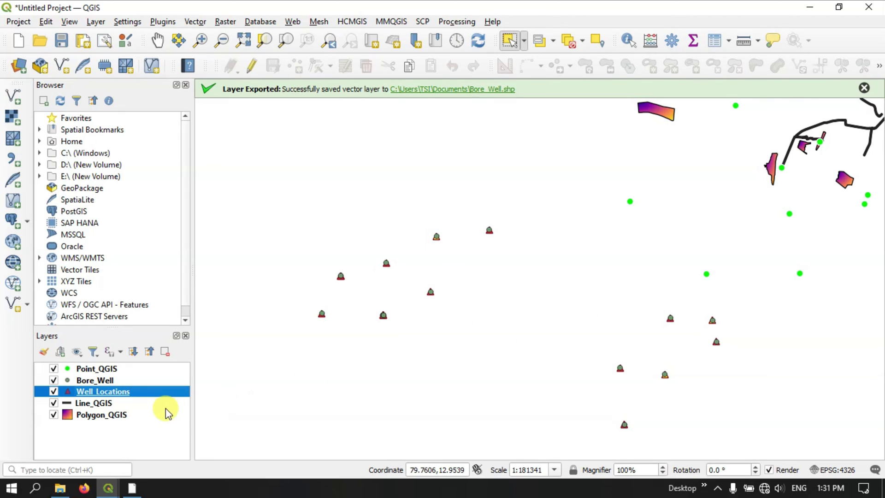
right_click(96, 395)
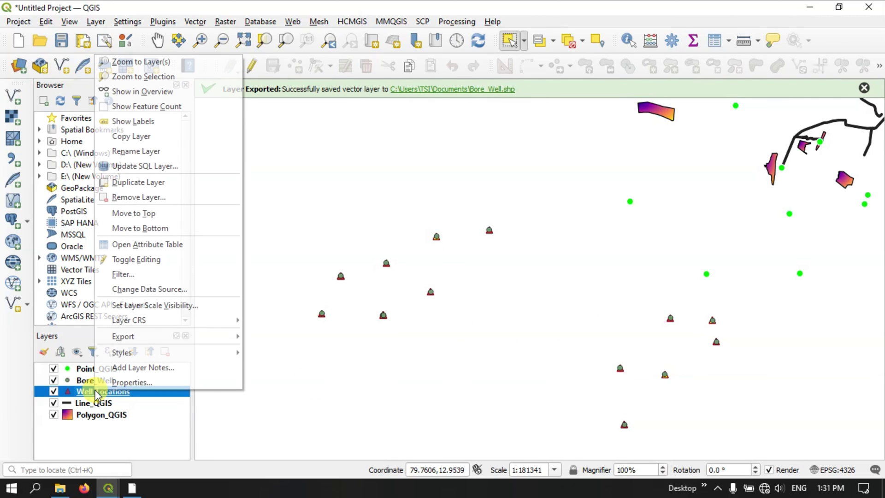
left_click(119, 244)
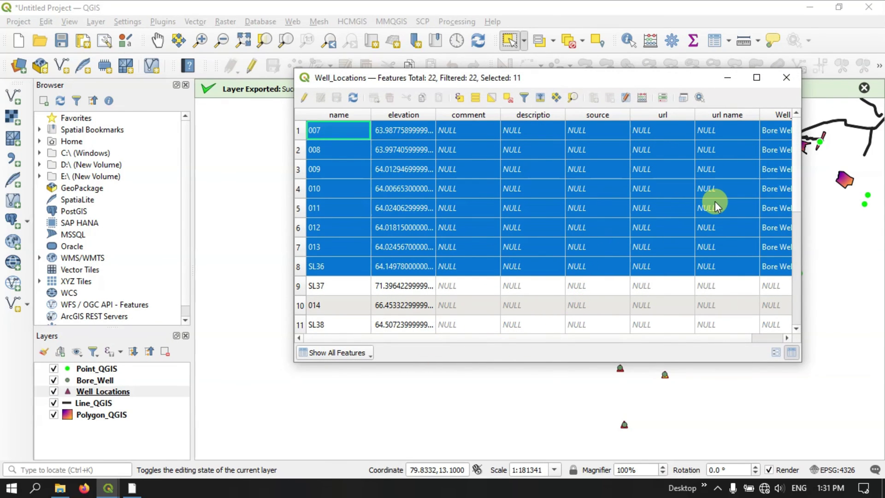
left_click(787, 79)
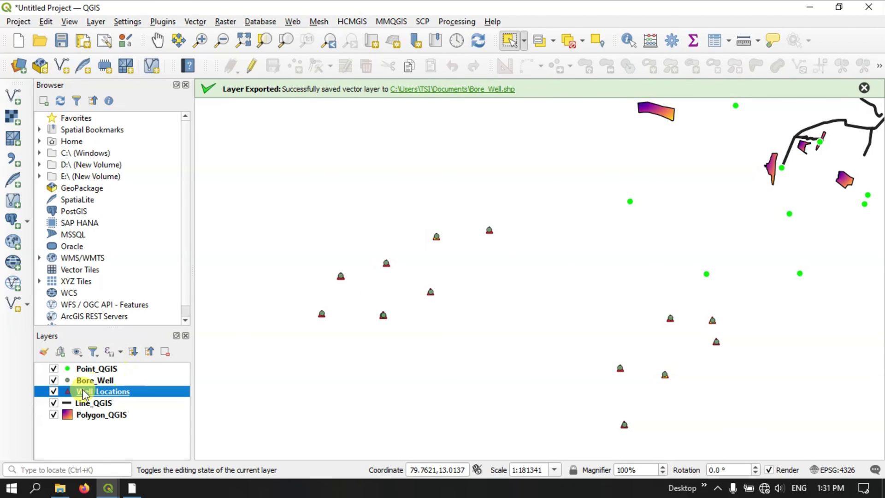
Step: Hide the Bore_Well layer and start another export of the Well_Locations features
left_click(54, 380)
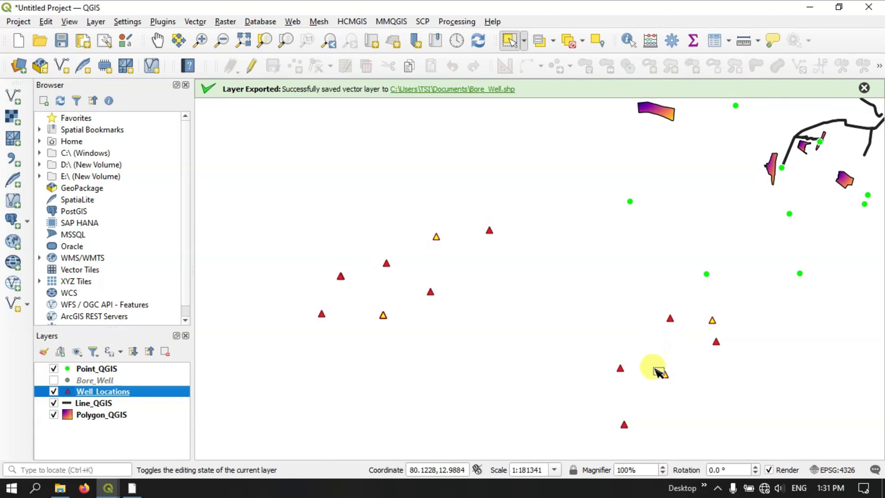
right_click(143, 392)
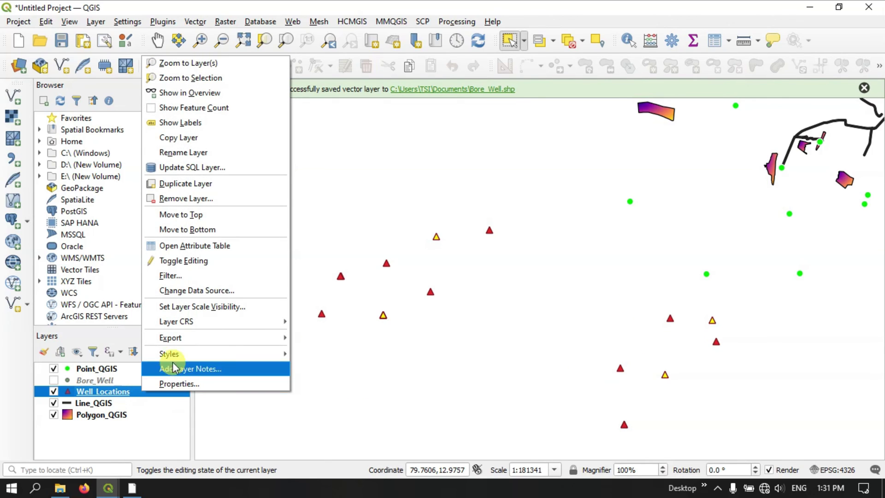
mouse_move(174, 337)
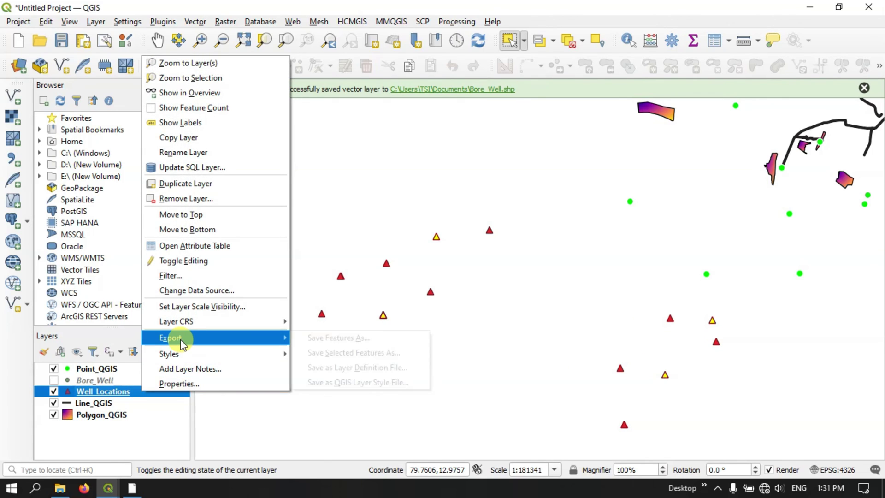
left_click(306, 336)
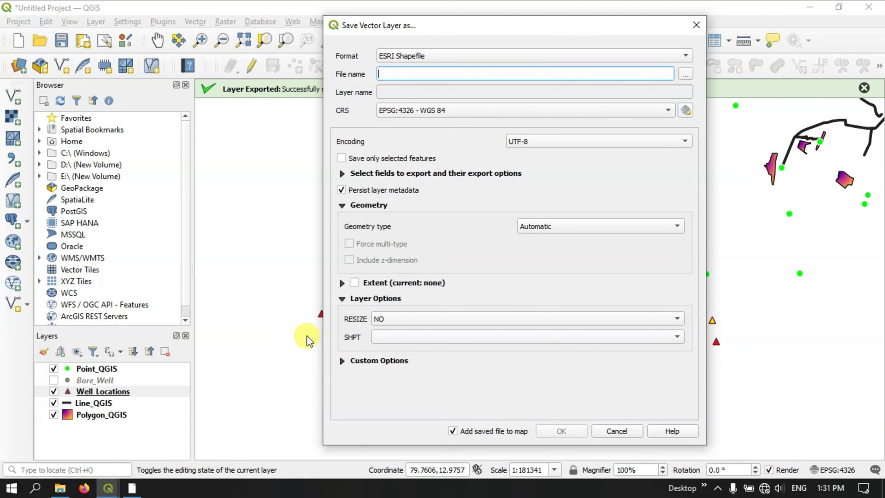
Step: Export only the selected features to an ESRI Shapefile named Bore_Well_Final in the Documents folder
left_click(686, 74)
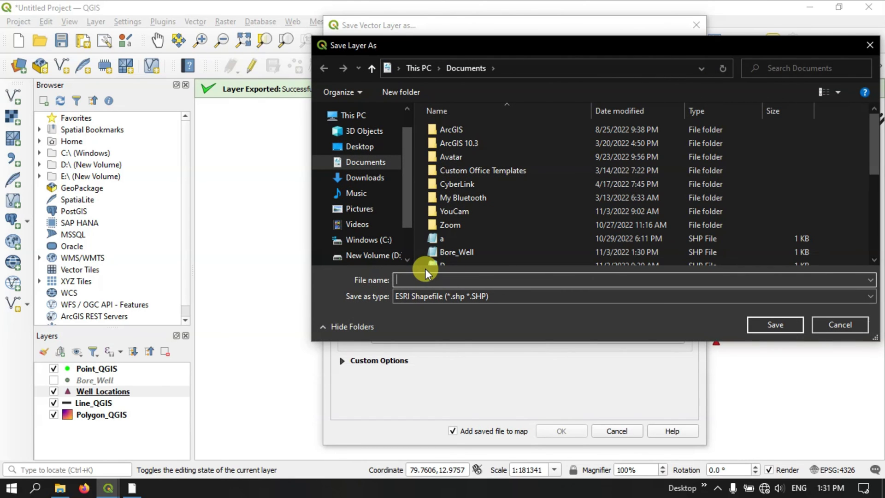
type("Bore")
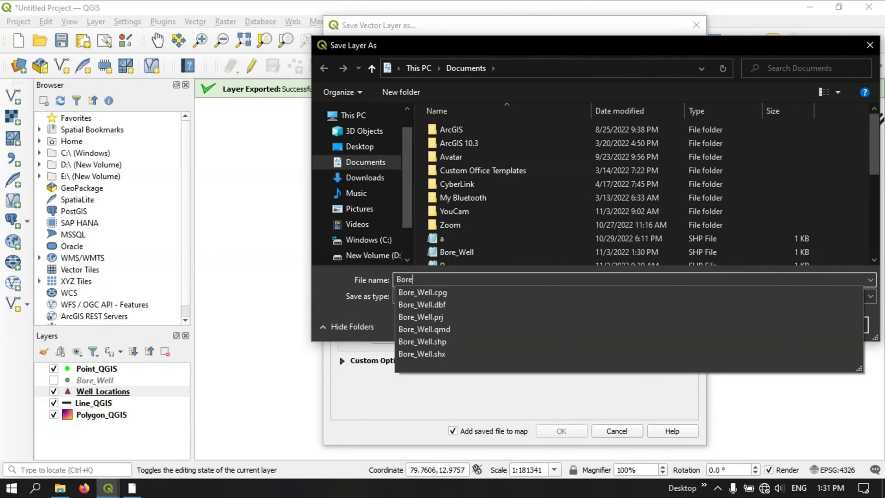
type("_Well_F")
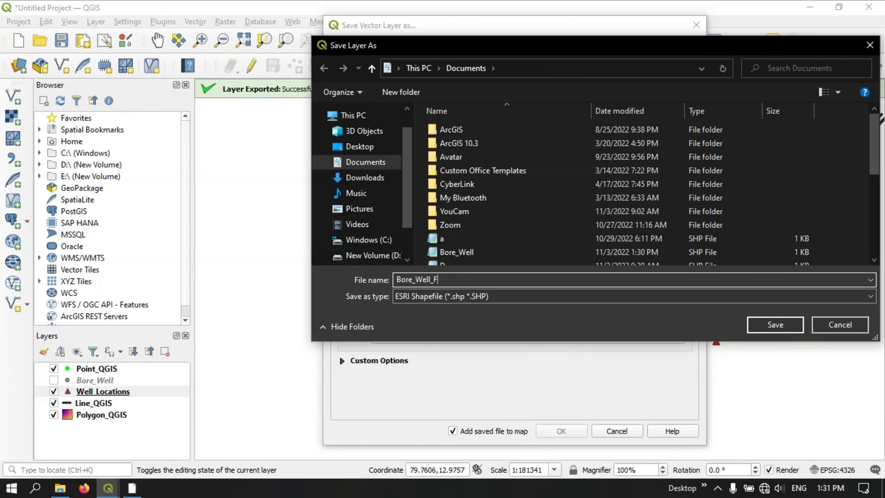
type("inal")
left_click(766, 323)
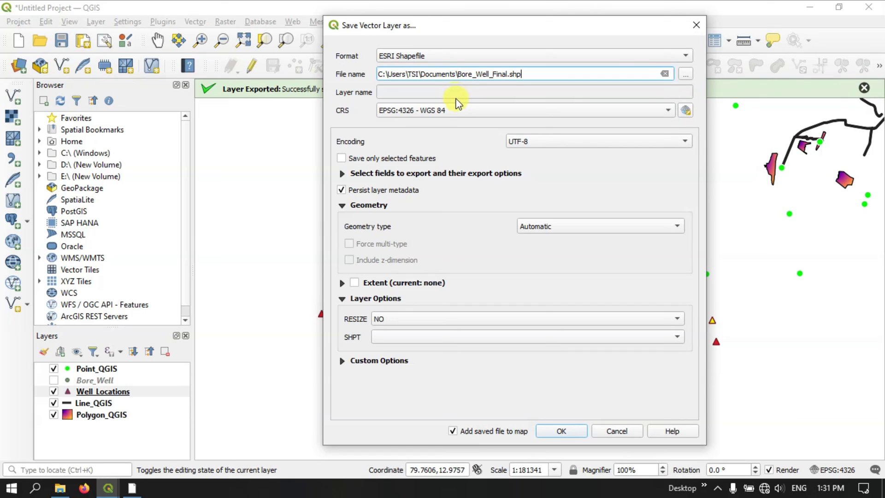
left_click(341, 159)
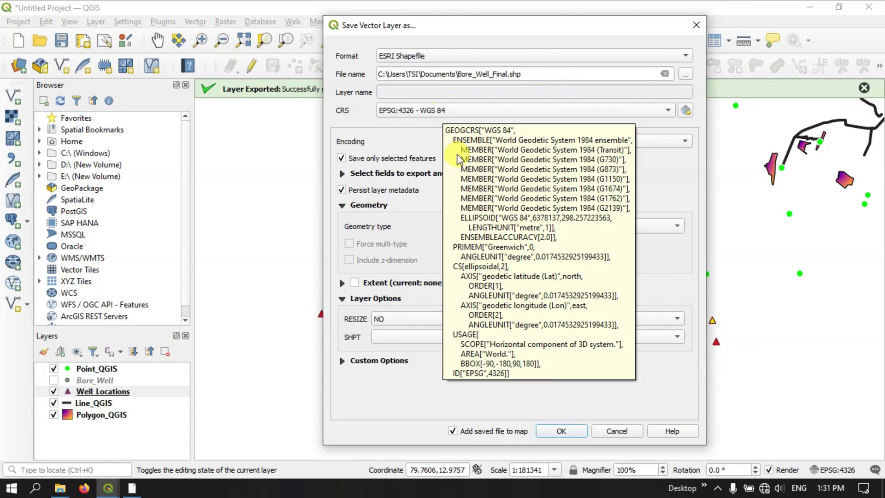
left_click(562, 431)
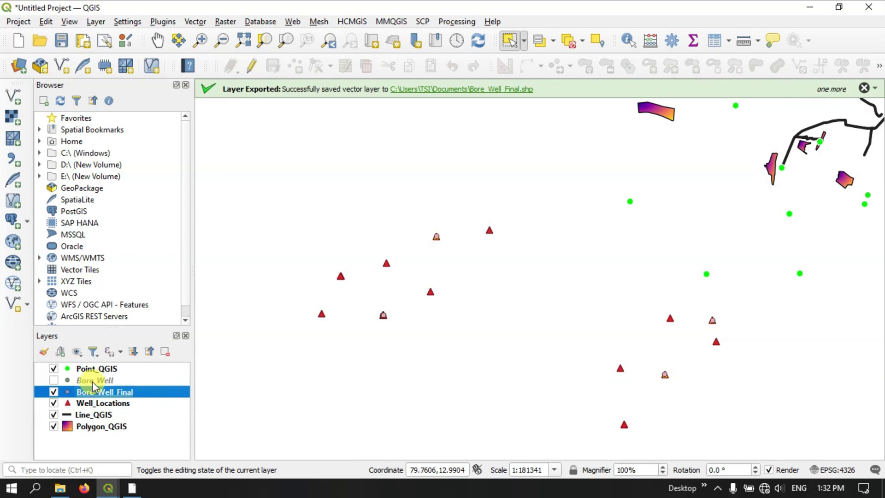
Step: Check the records in the Bore_Well_Final attribute table, then close it
right_click(112, 393)
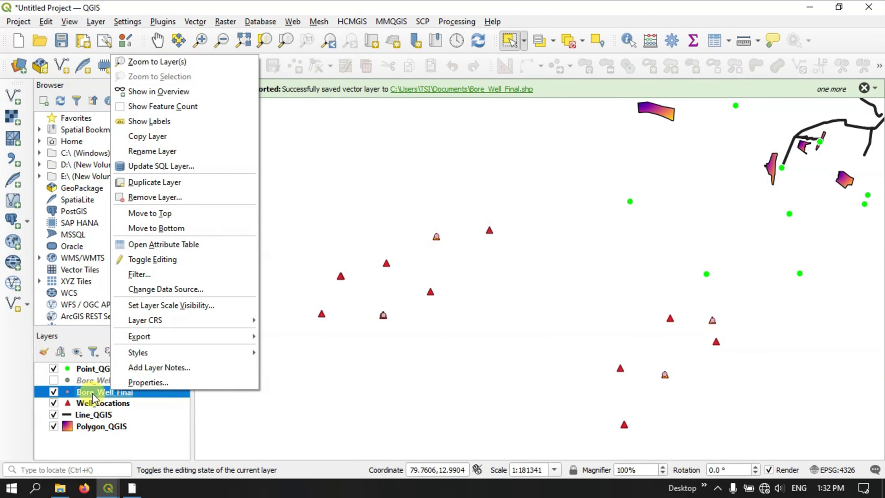
left_click(150, 249)
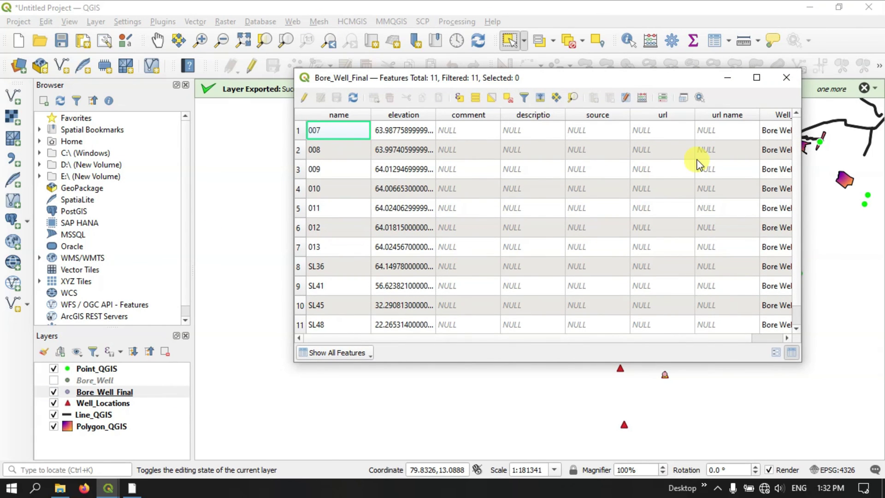
left_click(791, 78)
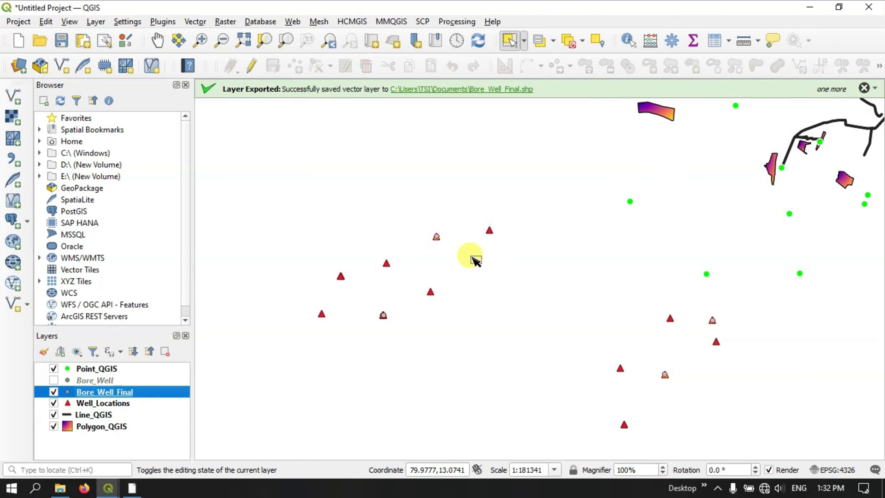
Step: Apply the "effect drop shadow" marker symbol to the Bore_Well_Final layer in its symbology properties
right_click(51, 390)
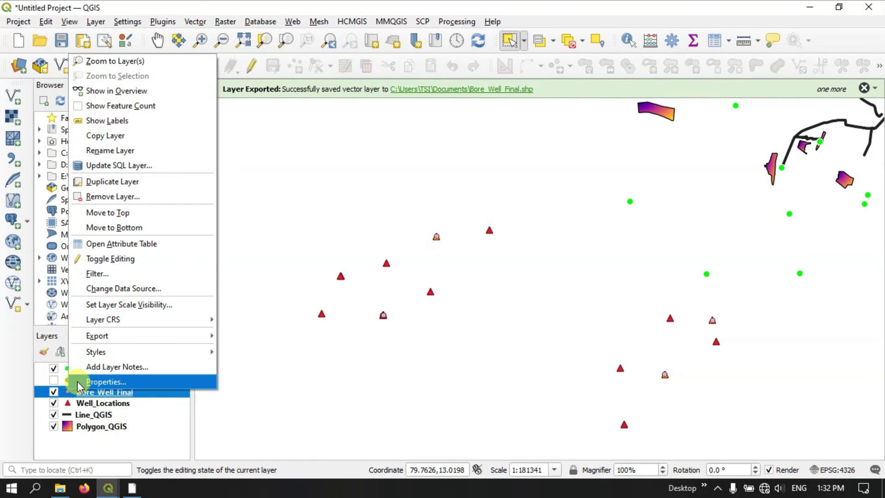
key("Escape")
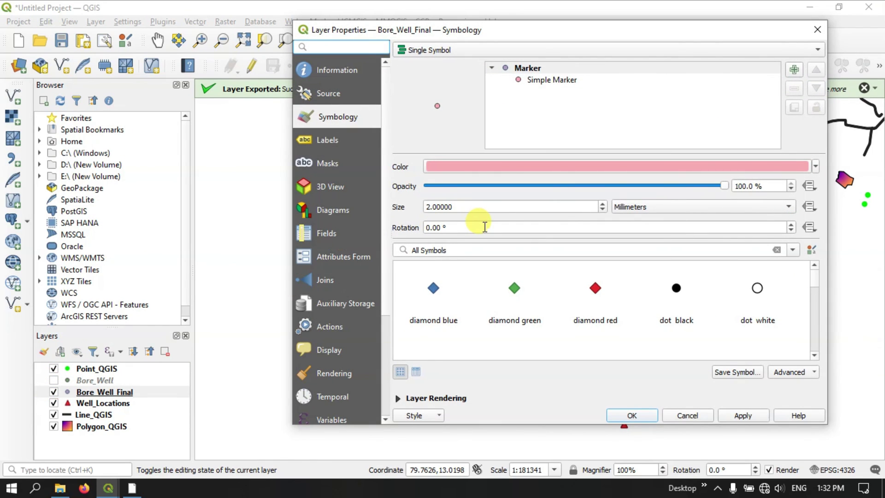
scroll(566, 300, "down", 2)
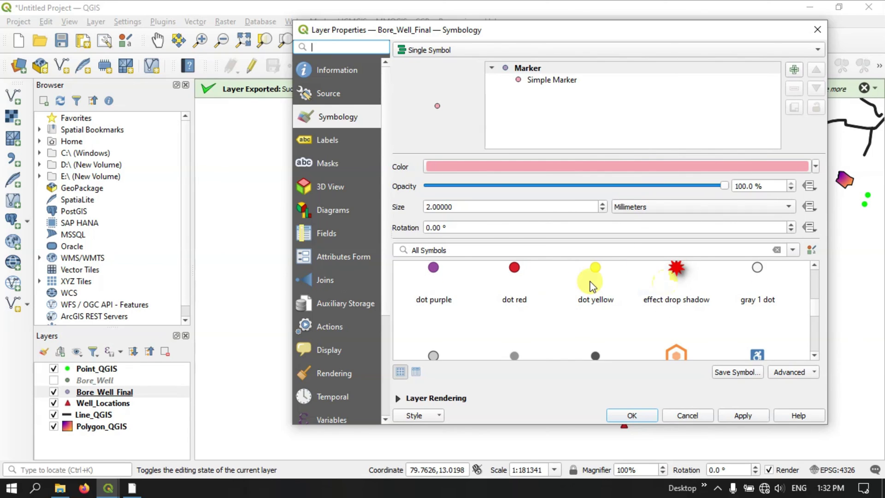
left_click(679, 278)
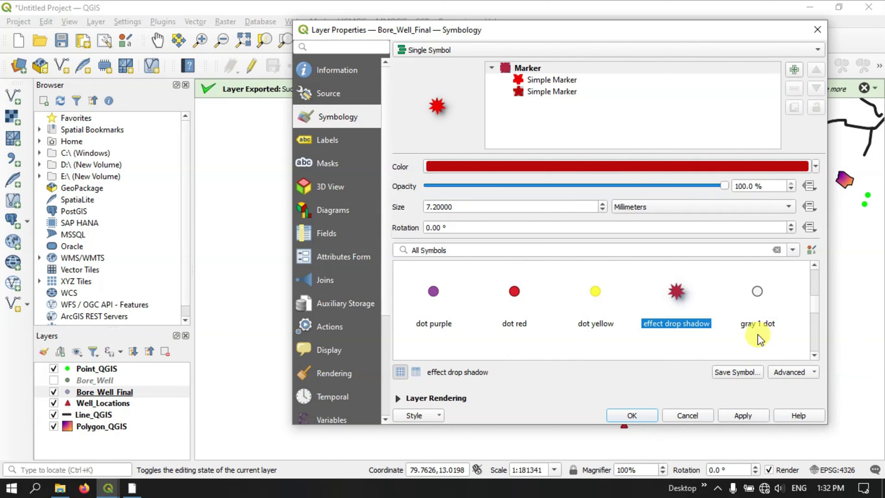
left_click(730, 414)
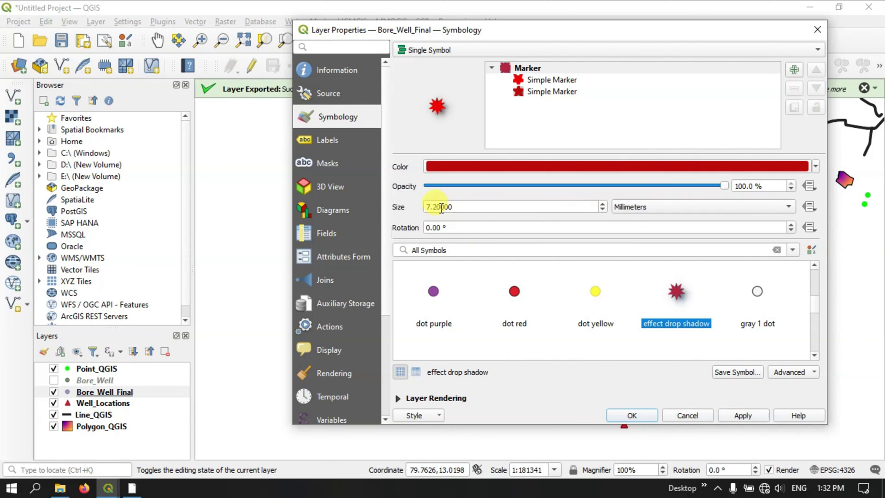
Step: Set the Bore_Well_Final marker size to 3.2 millimeters and apply it
left_click_drag(431, 208, 423, 209)
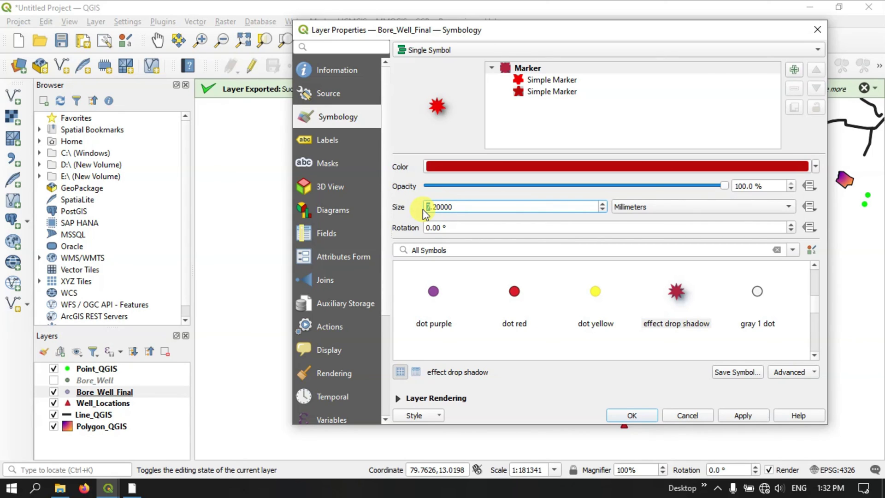
type("3")
left_click(743, 415)
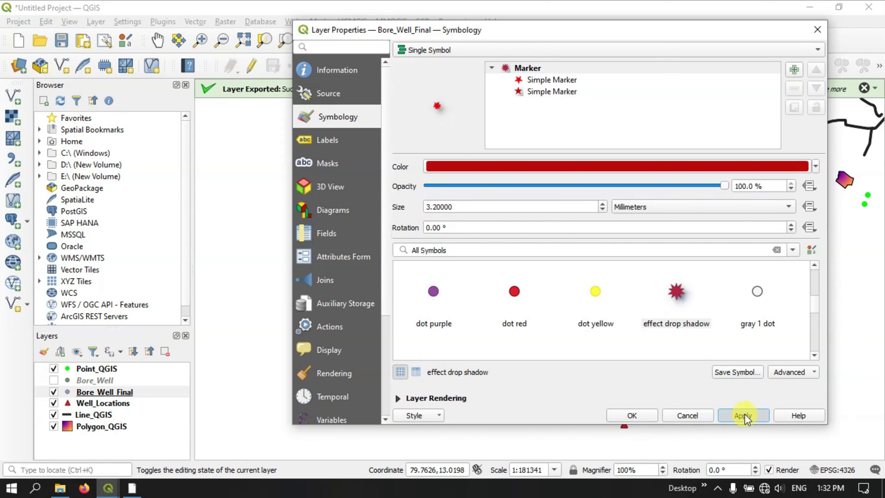
Step: Accept the Bore_Well_Final symbology settings and hide that layer on the map
left_click(646, 415)
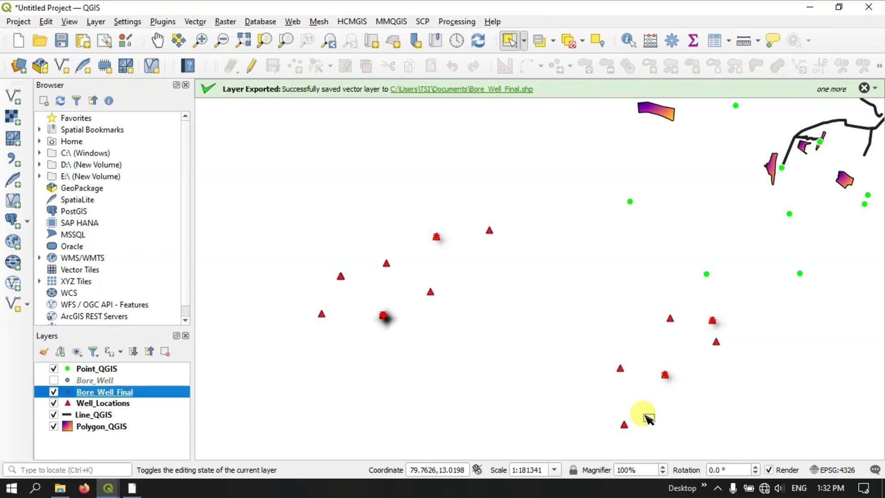
scroll(512, 310, "down", 1)
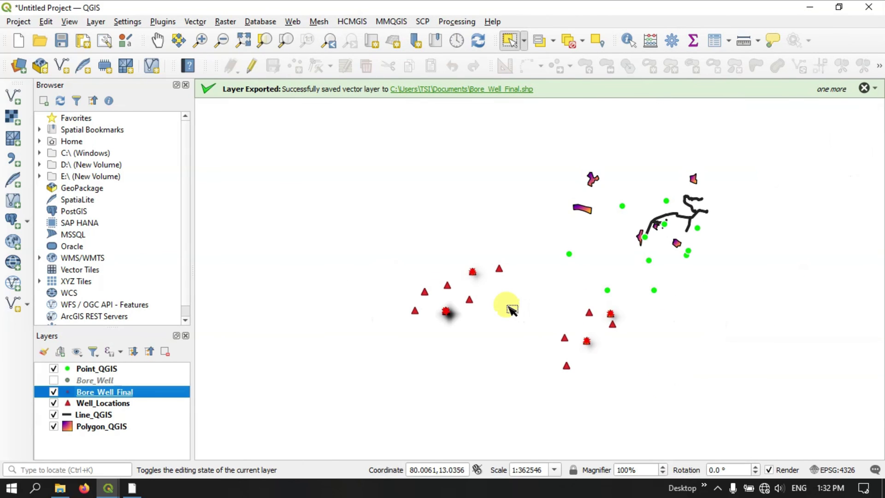
scroll(512, 309, "up", 1)
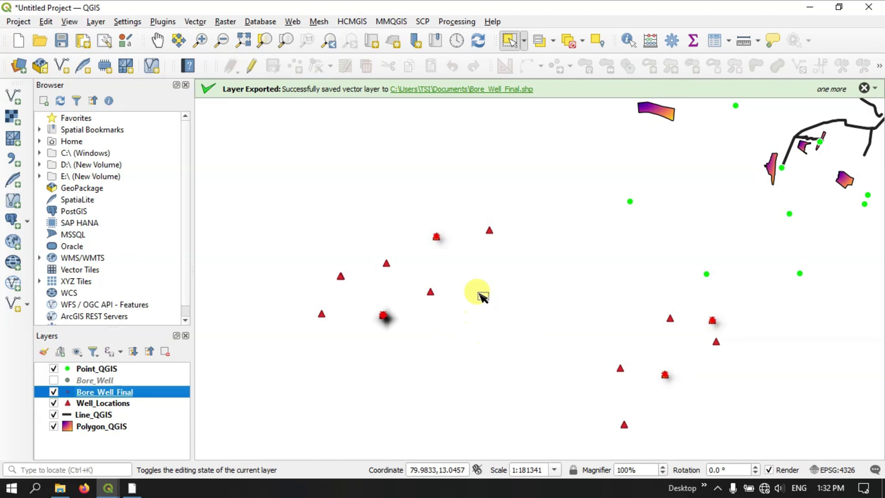
scroll(481, 296, "down", 1)
scroll(481, 296, "up", 1)
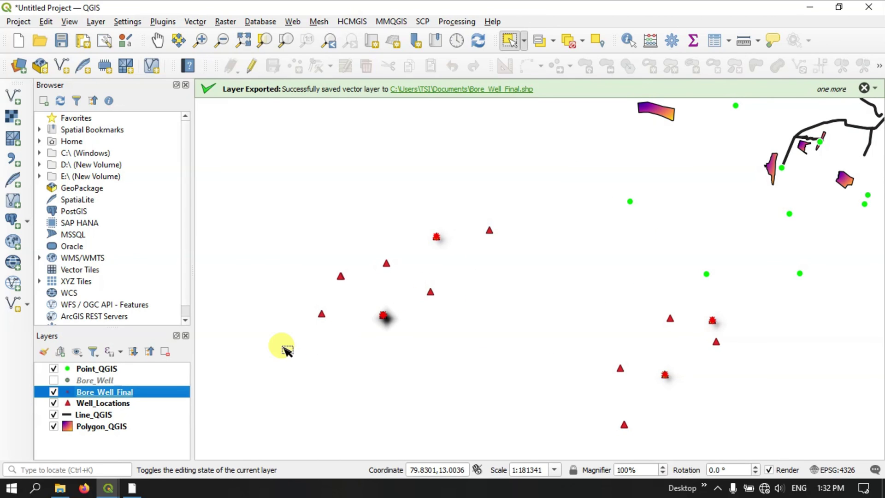
left_click(53, 392)
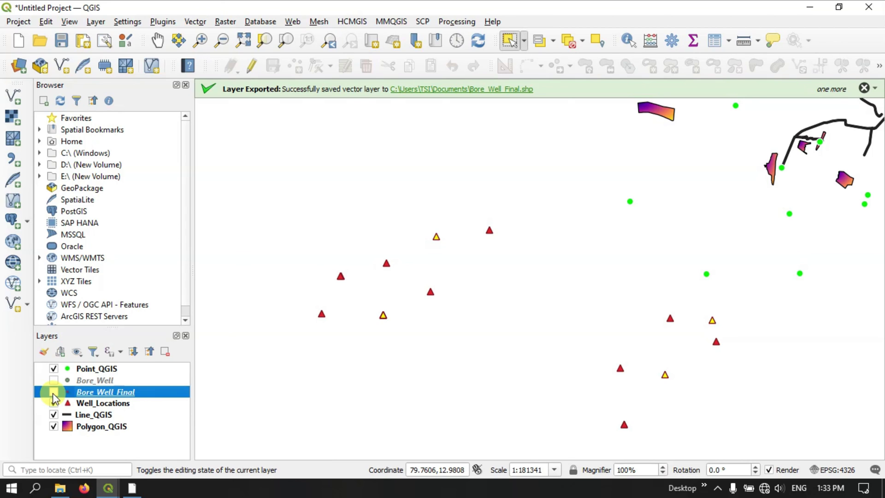
left_click(525, 37)
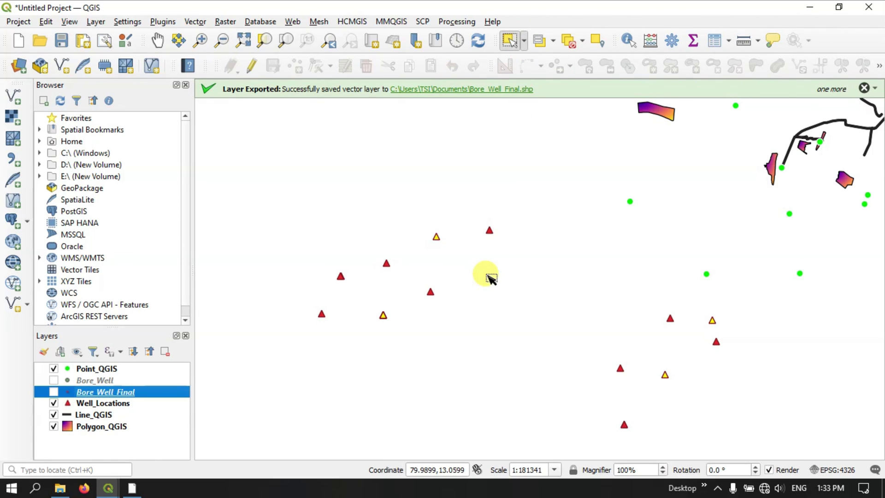